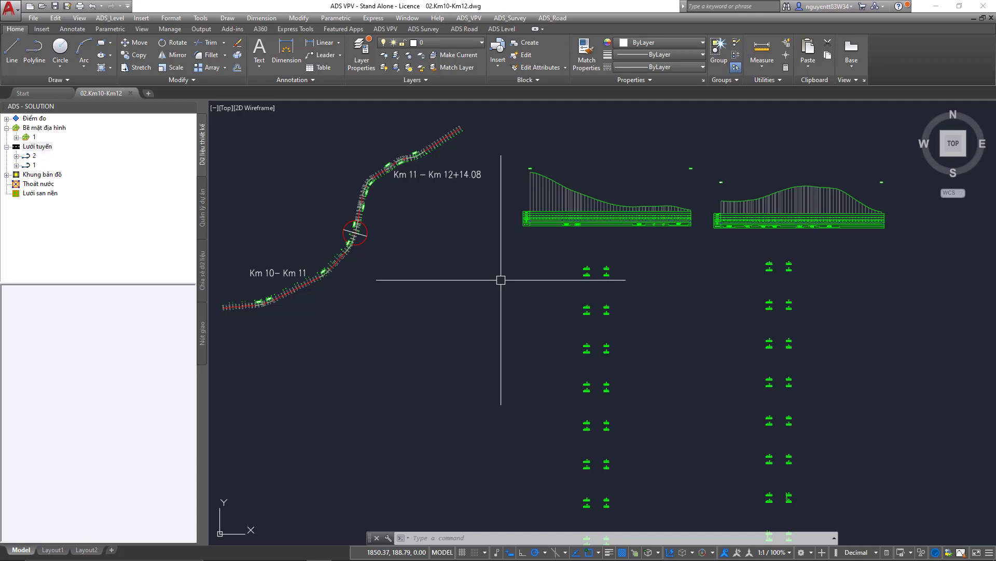
Inspect the Km 10–Km 11 and Km 11–Km 12+14.08 alignments by selecting and panning along them.
scroll(353, 278, "up", 4)
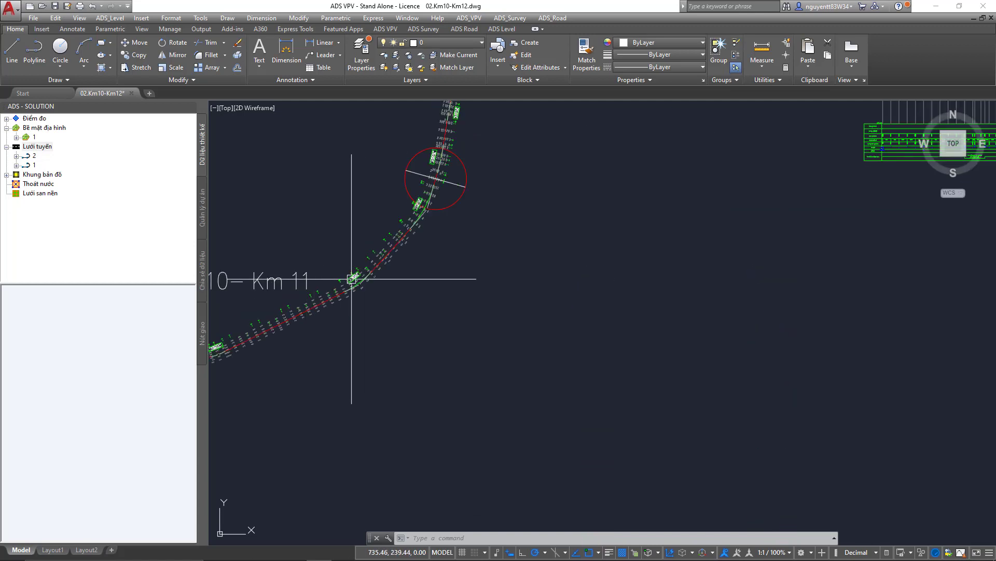
scroll(374, 278, "up", 4)
left_click(392, 291)
scroll(538, 182, "down", 5)
scroll(538, 182, "down", 3)
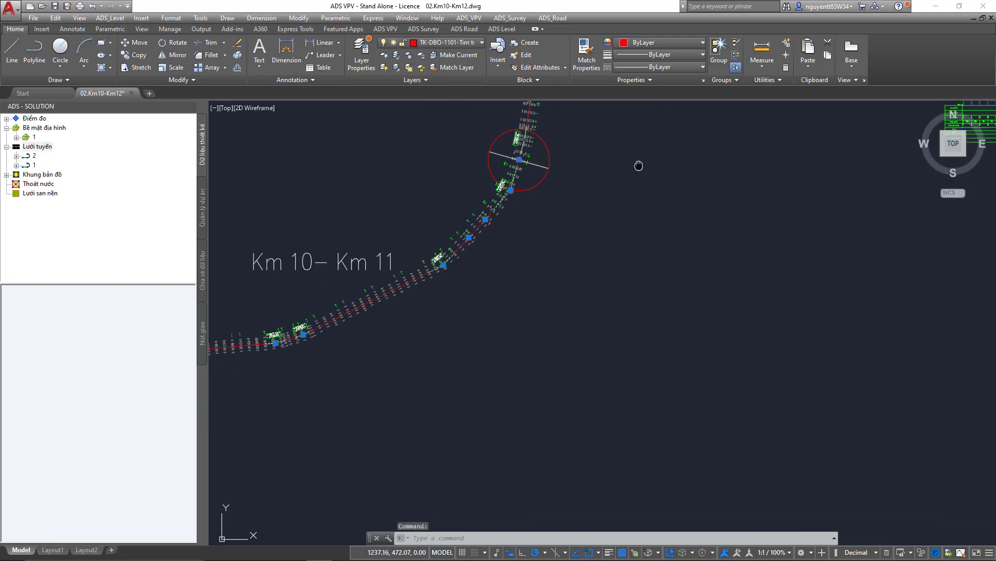
scroll(763, 276, "down", 1)
middle_click_drag(763, 276, 643, 368)
key("Escape")
left_click(550, 245)
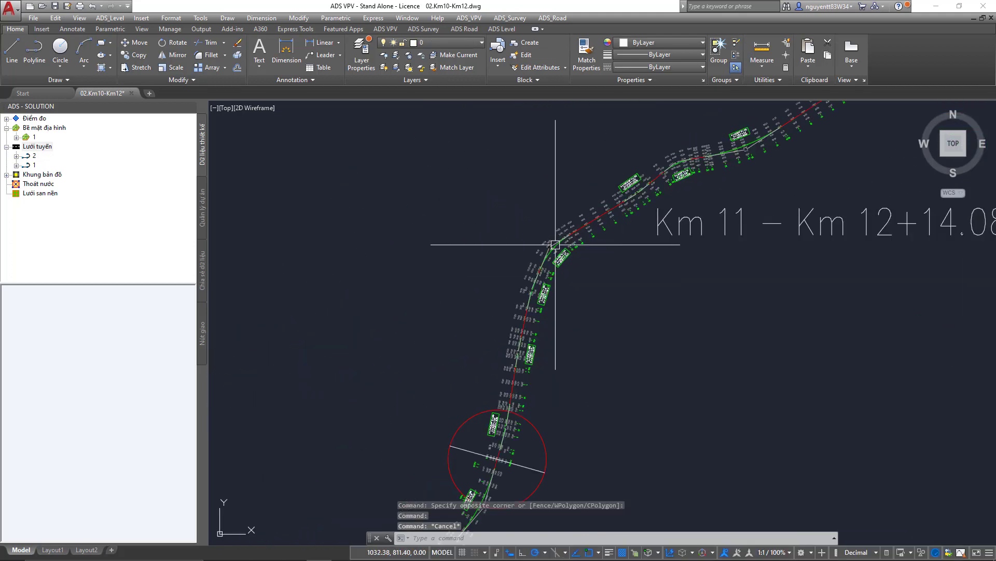
mouse_move(628, 296)
middle_mouse_down()
mouse_move(574, 311)
mouse_move(581, 272)
middle_mouse_up()
key("Escape")
scroll(592, 322, "down", 2)
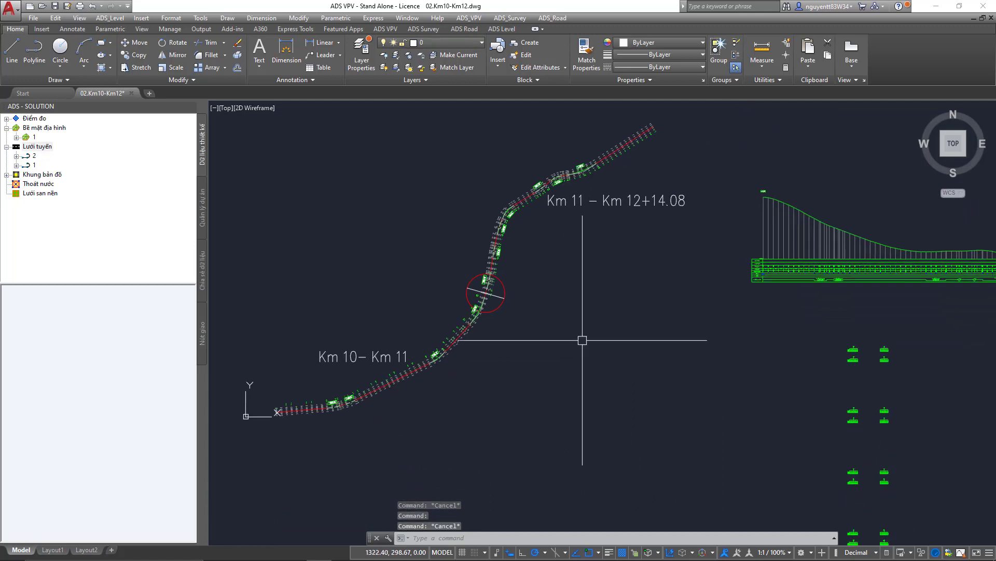
middle_click_drag(582, 336, 539, 328)
Join the second alignment onto the current one with the NOIT command.
type("NOIT")
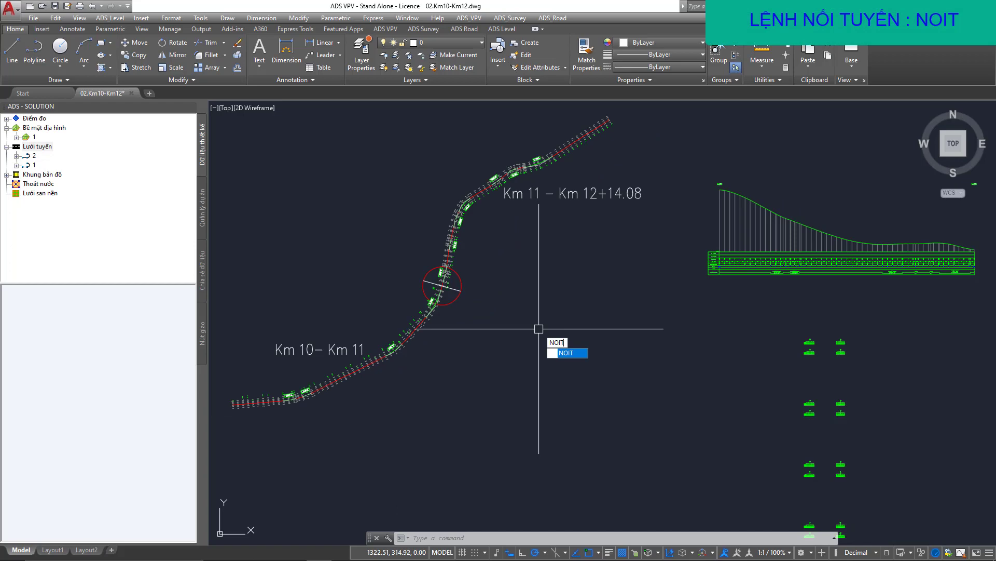
key("Return")
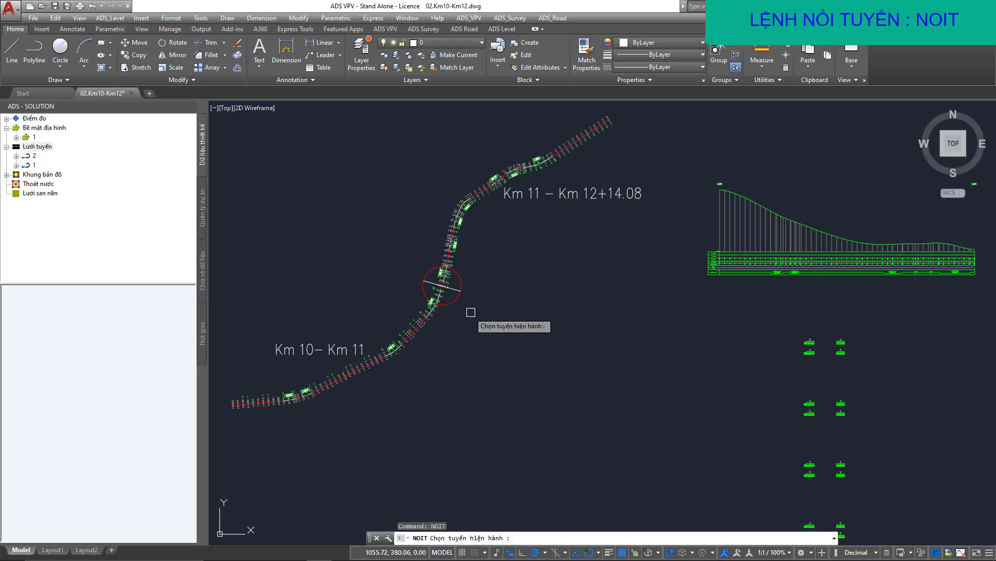
scroll(445, 289, "up", 10)
left_click(356, 251)
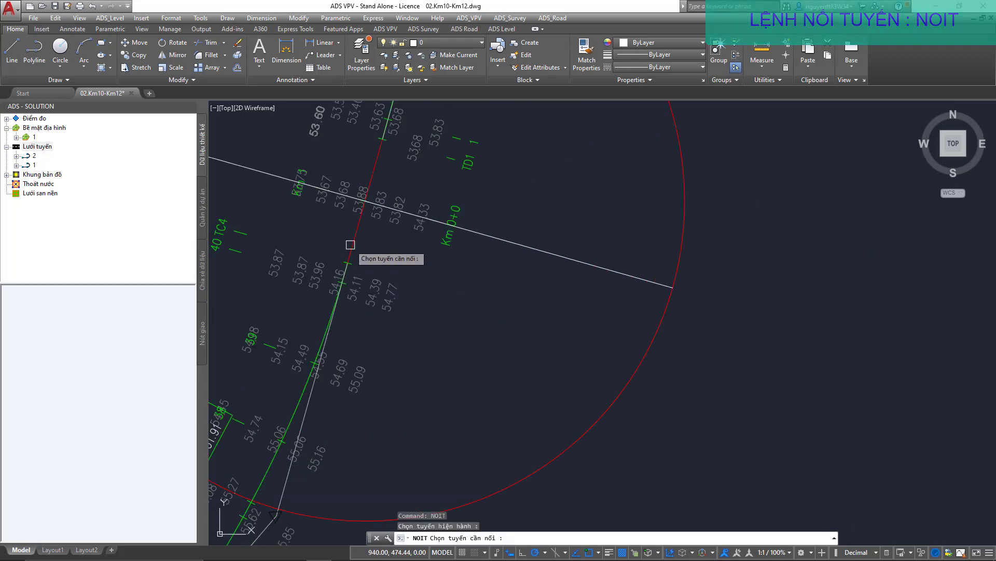
left_click(409, 198)
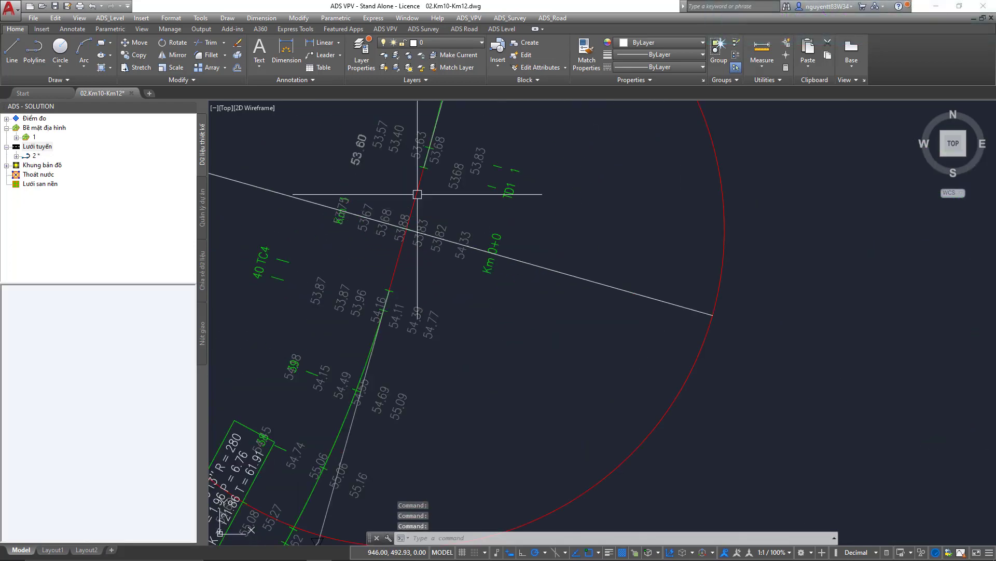
scroll(374, 259, "down", 8)
scroll(374, 259, "down", 8)
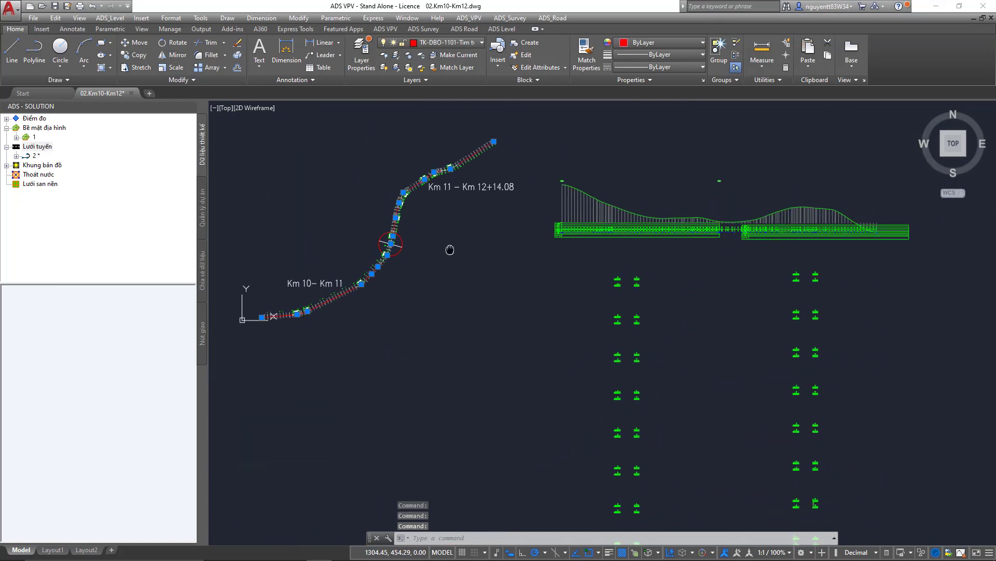
Draw the natural longitudinal profile via HCTD with minimum elevation 1.
key("Escape")
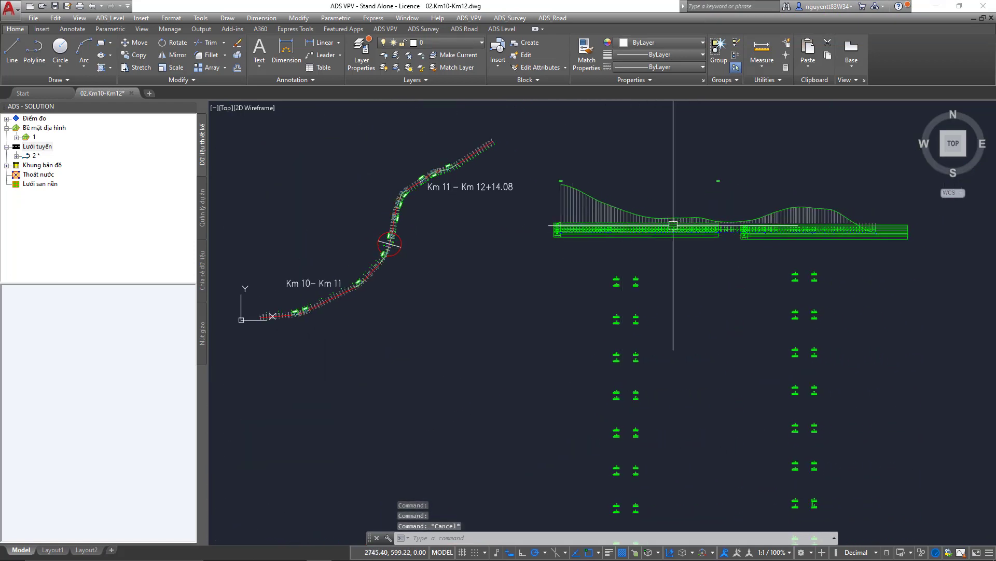
type("hctd")
key("Return")
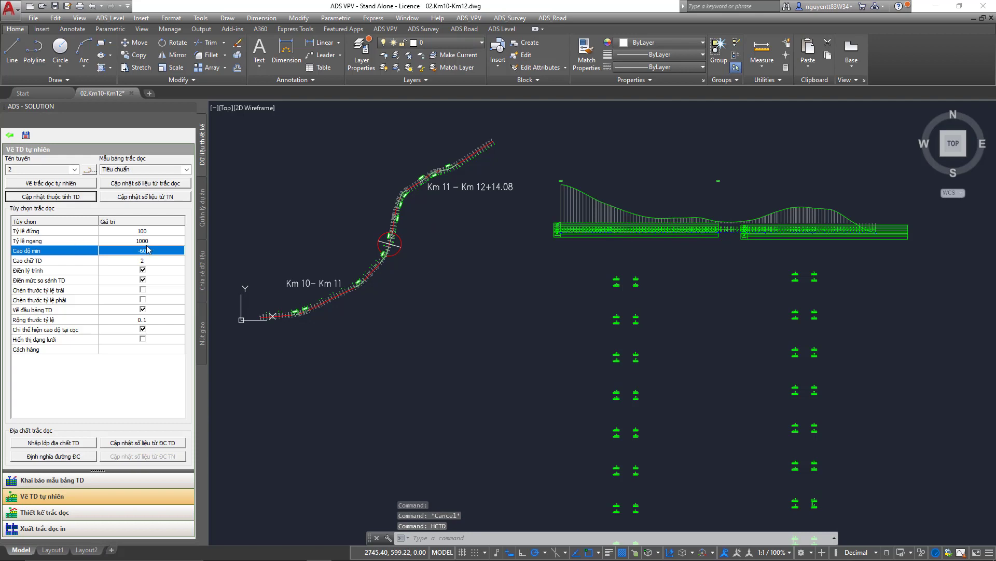
left_click(149, 250)
type("1")
left_click(51, 182)
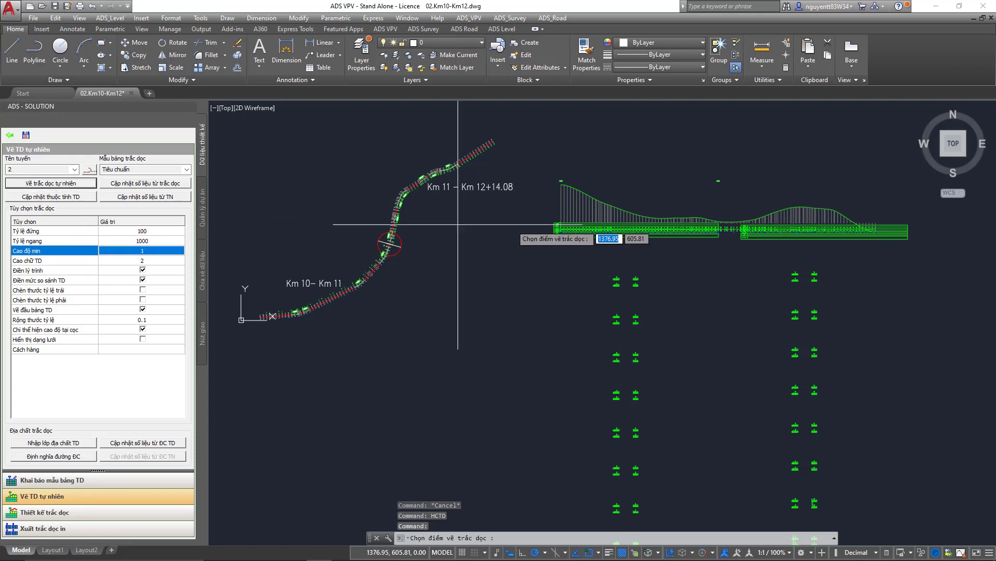
middle_click_drag(457, 223, 388, 364)
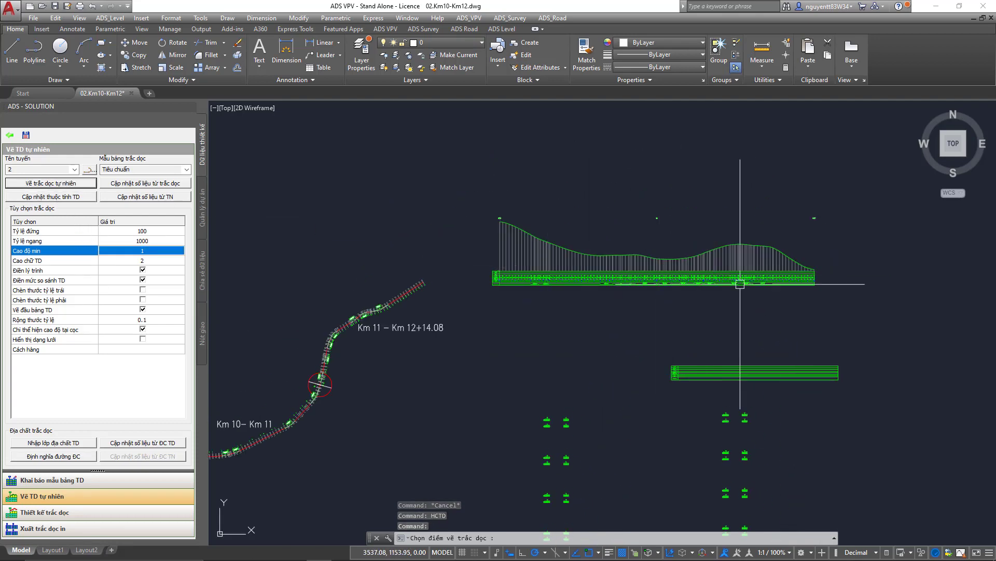
Erase the leftover green block from the drawing.
left_click(636, 334)
left_click(887, 389)
key("Delete")
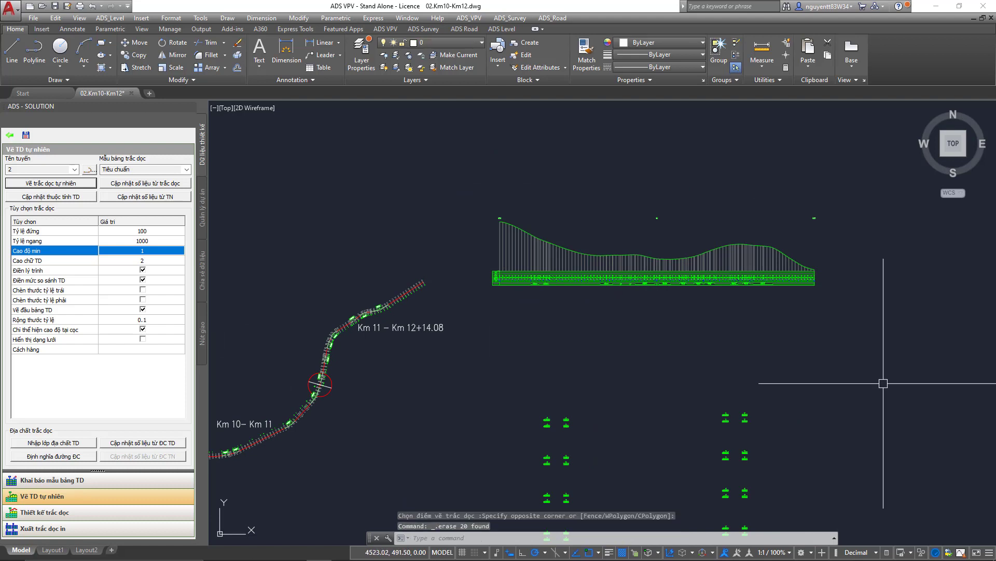
right_click(886, 387)
key("Escape")
Draw the cross sections in groups of 4 columns with position rearranging enabled.
type("TN")
key("Return")
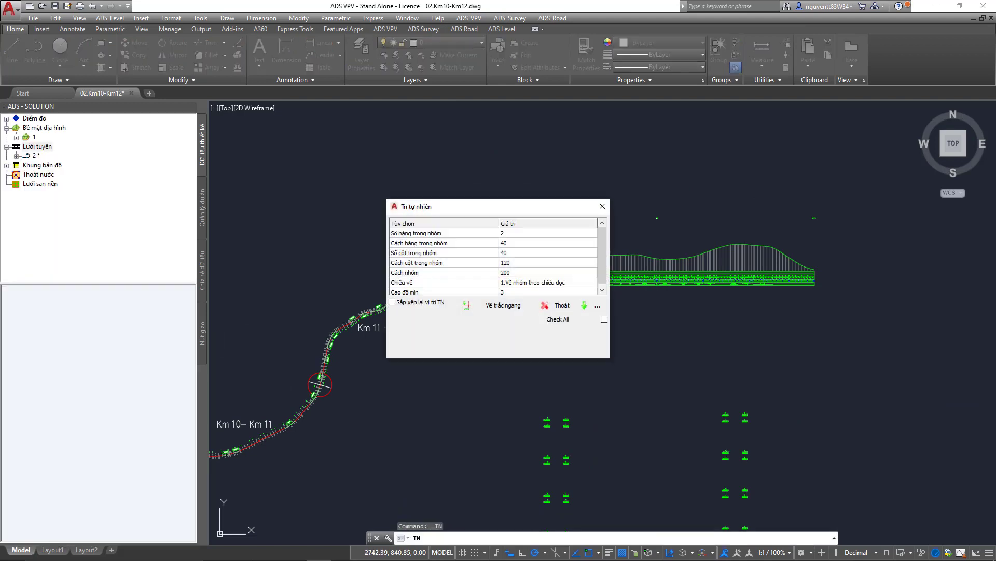
left_click(516, 255)
type("4")
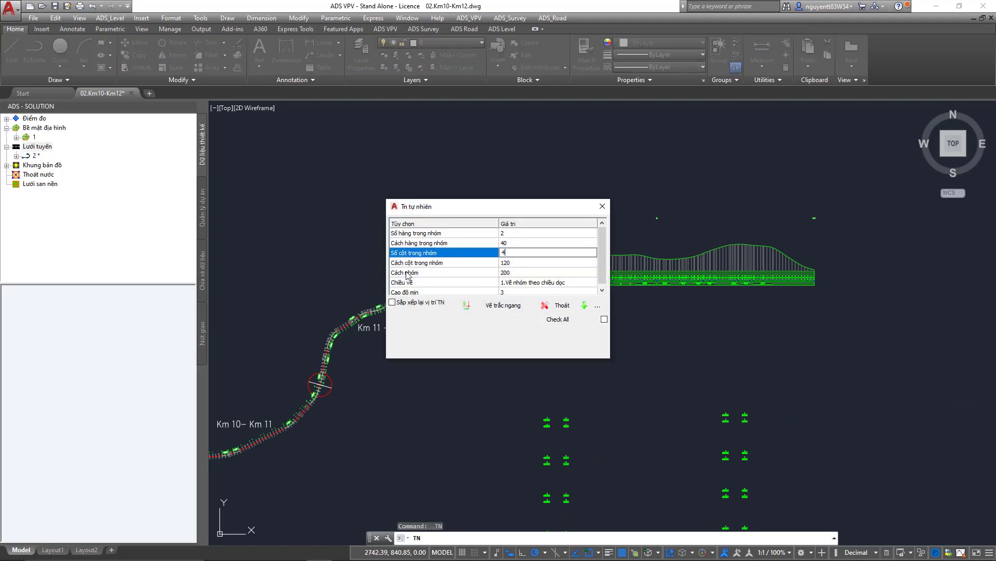
left_click(393, 302)
left_click(484, 307)
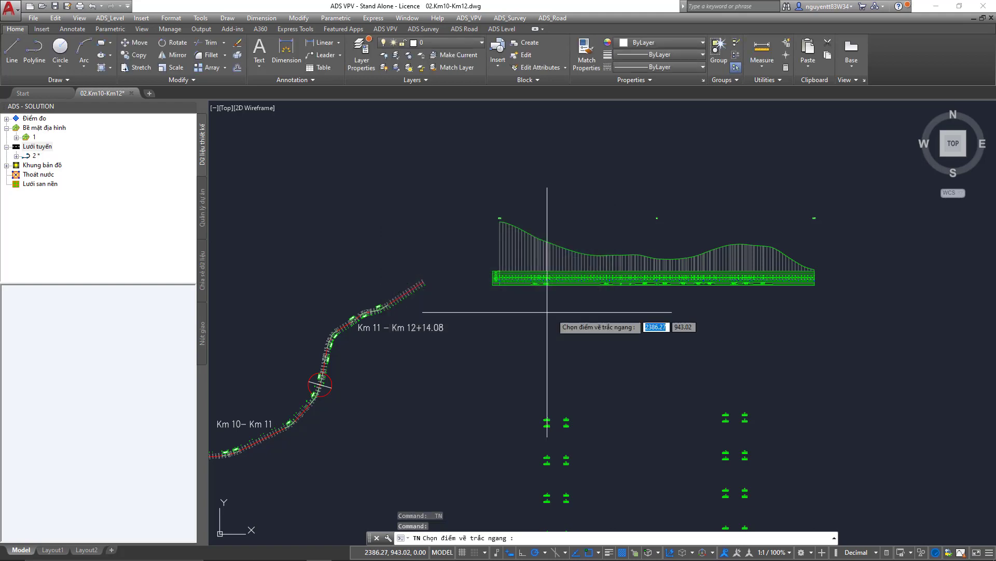
left_click(583, 334)
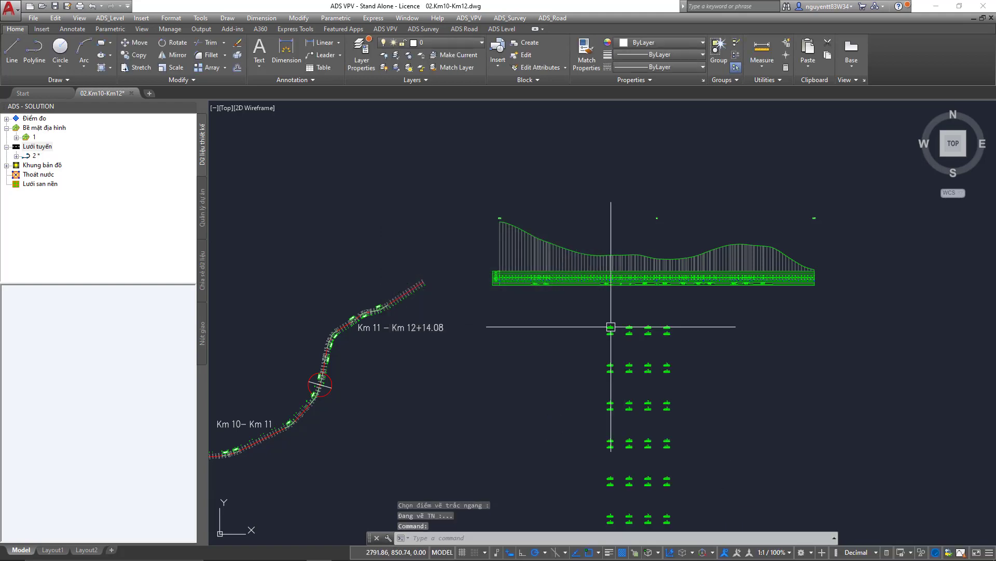
scroll(608, 329, "up", 3)
middle_click_drag(610, 364, 612, 318)
scroll(602, 322, "down", 3)
Check the two .ntd files in the NTD folder and close File Explorer.
scroll(586, 327, "down", 2)
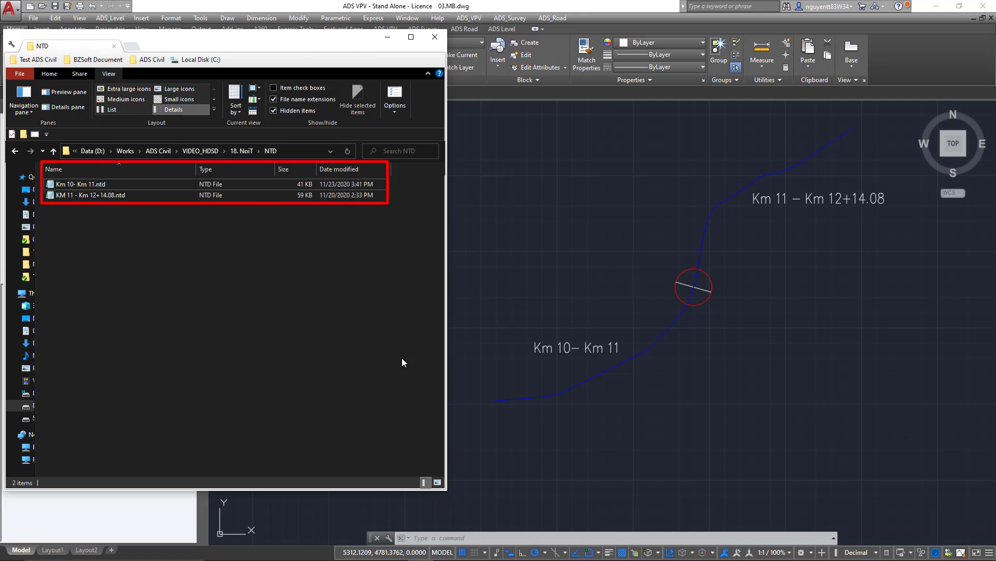
left_click(531, 248)
Load Km 10- Km 11.ntd and append KM 11 - Km 12+14.08.ntd in the NT table.
left_click(511, 218)
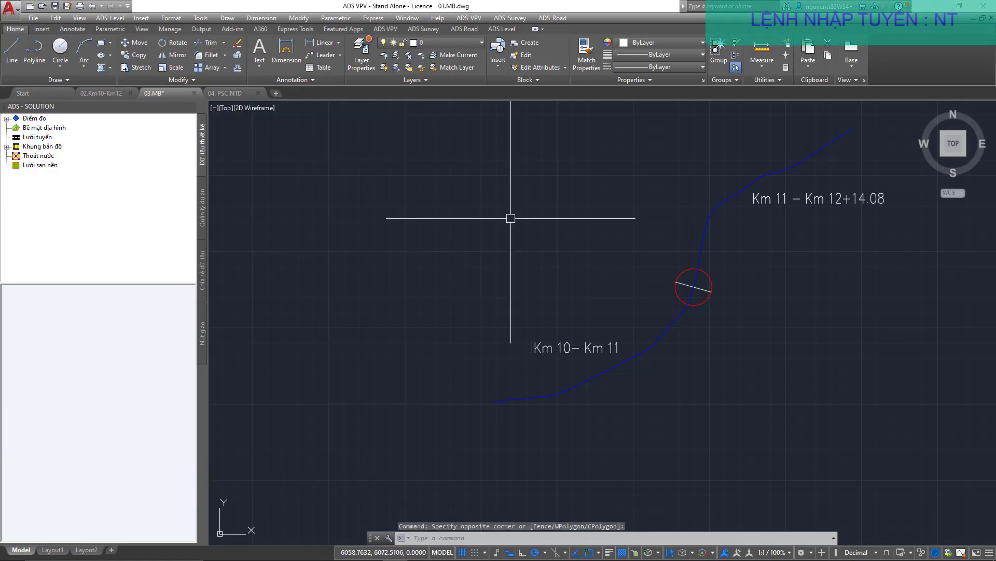
type("nt")
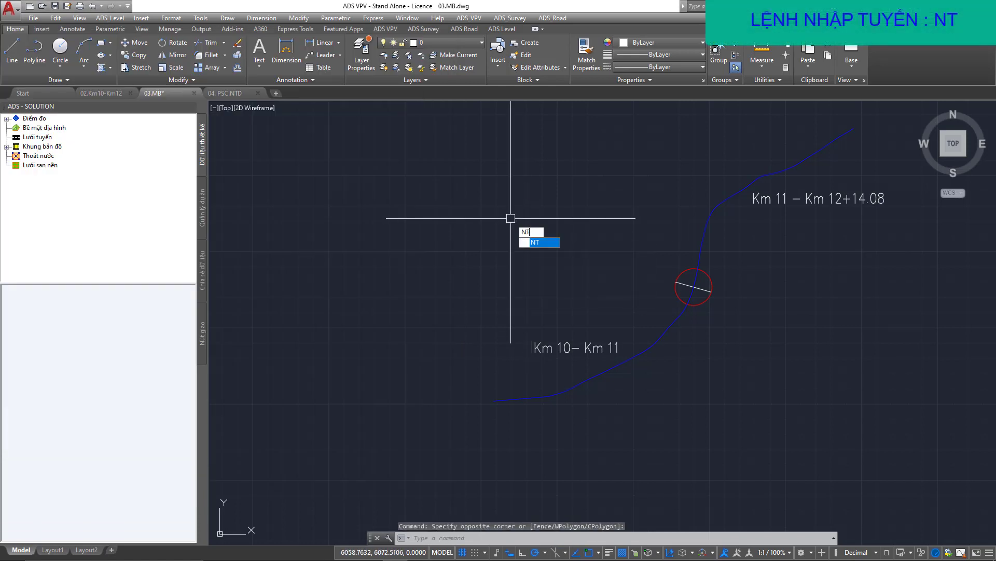
key("Return")
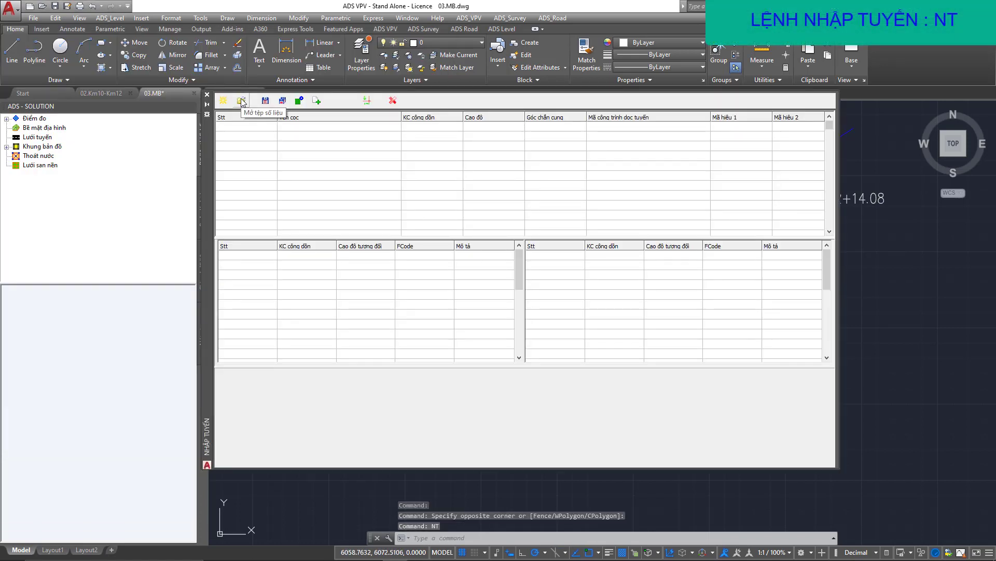
left_click(246, 102)
left_click(343, 167)
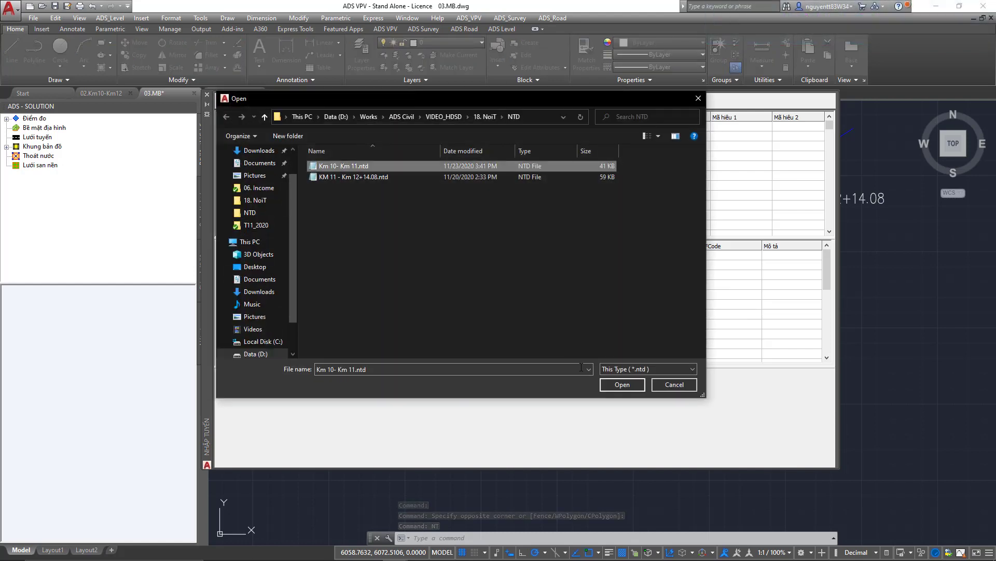
left_click(624, 385)
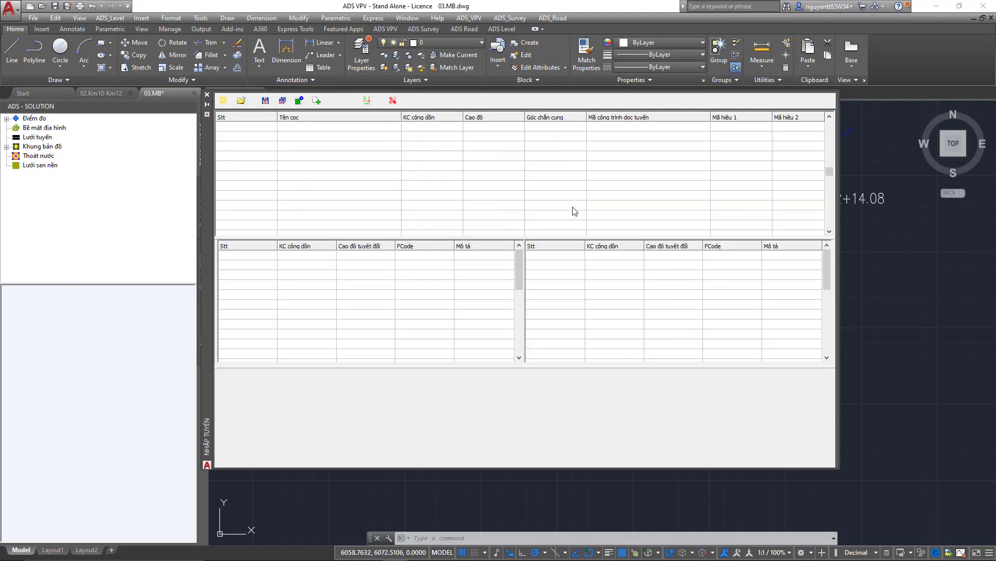
left_click(325, 101)
double_click(353, 180)
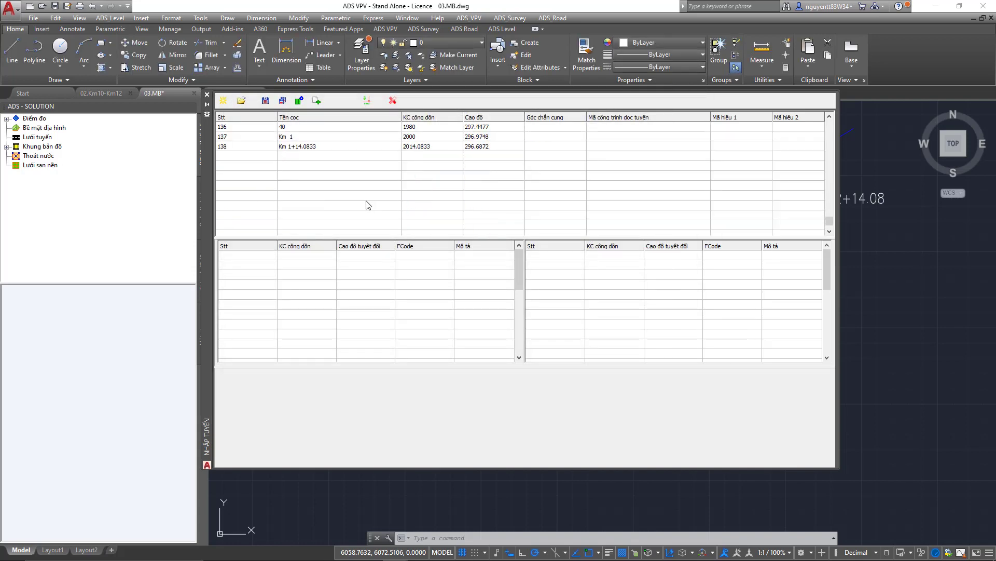
Delete the duplicate Km 0+0 station row from the merged table.
scroll(358, 166, "up", 6)
scroll(351, 176, "up", 6)
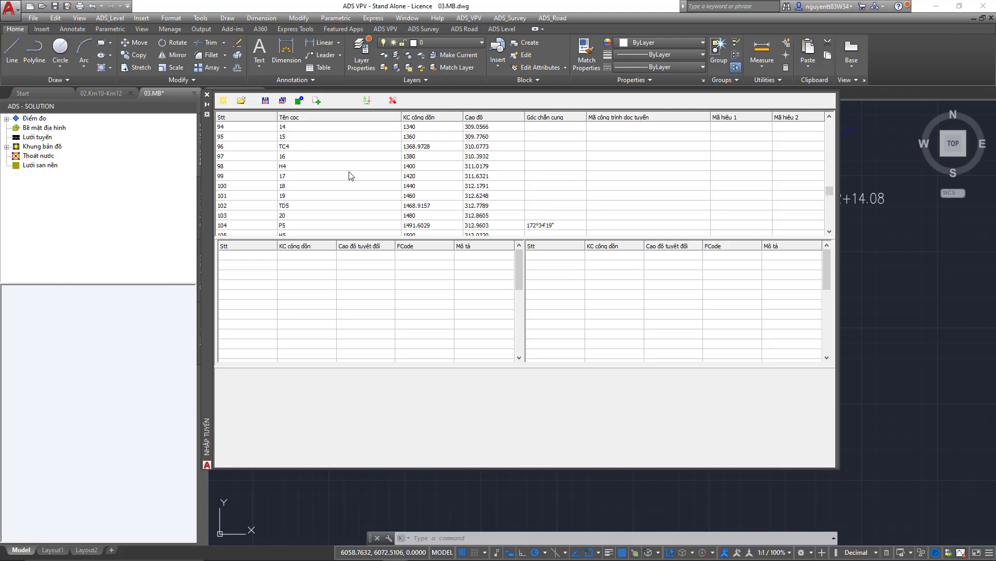
scroll(351, 176, "up", 5)
scroll(315, 155, "up", 4)
scroll(323, 180, "up", 2)
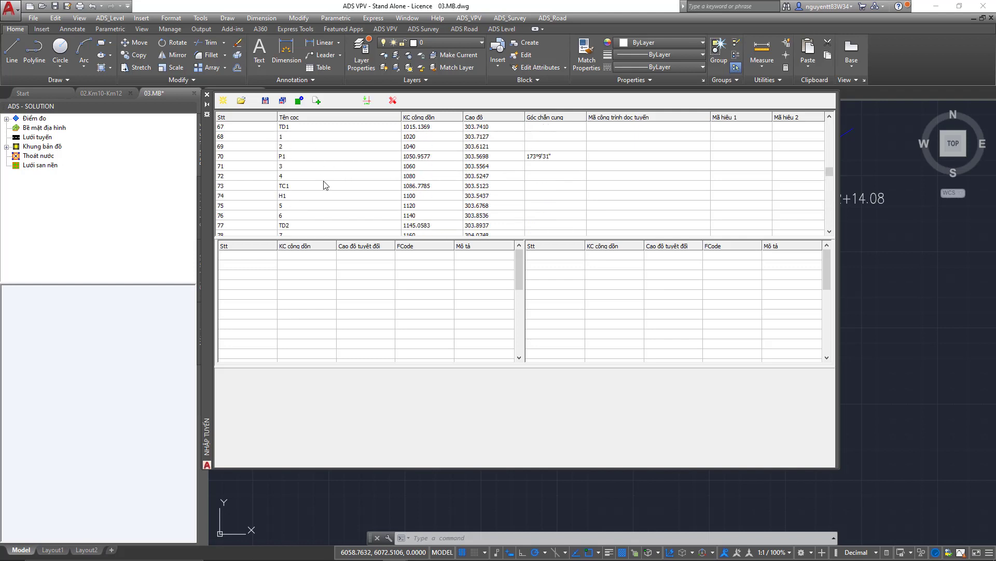
scroll(326, 184, "up", 2)
left_click(228, 169)
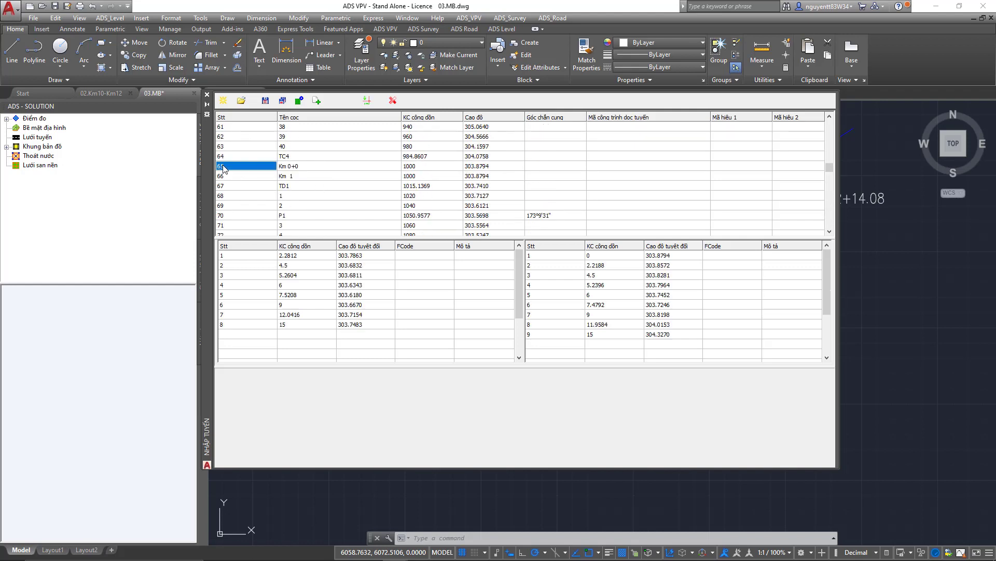
right_click(229, 169)
left_click(260, 214)
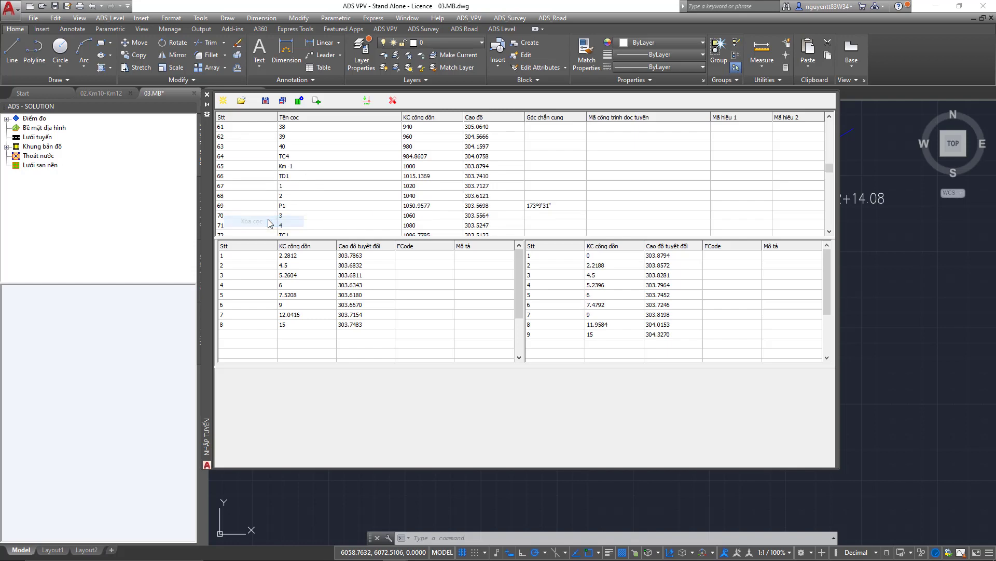
Save the merged table as the new file Km 10- Km 12+14.08.
left_click(282, 100)
type("Km ")
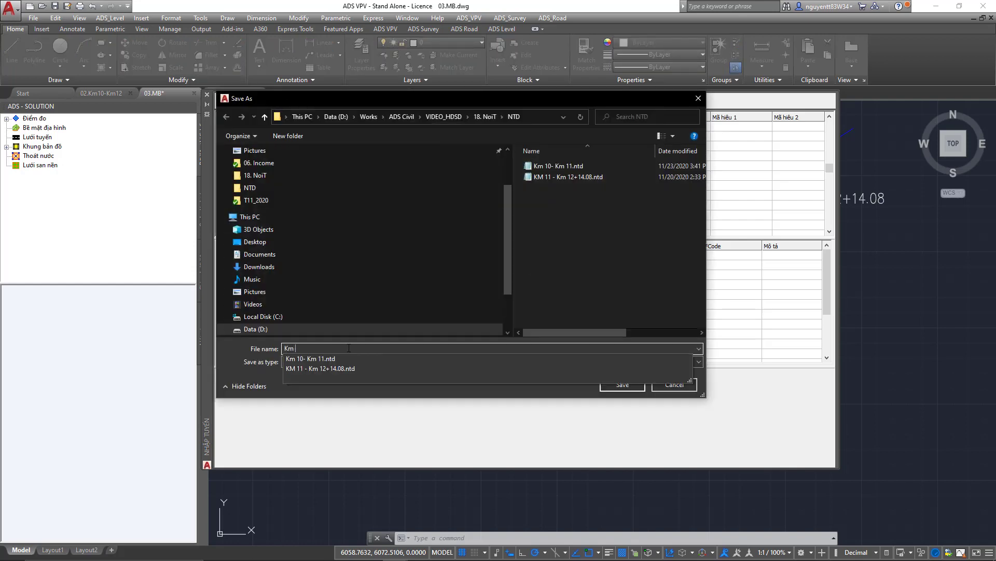
type("10- Km 1")
type("2.12")
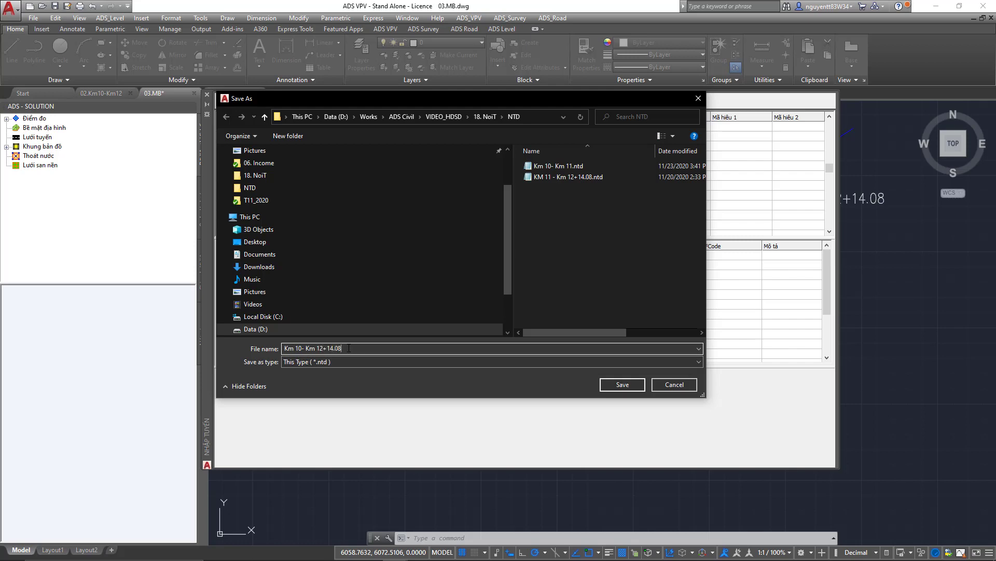
key("Return")
Create route 'T' from Km 10- Km 12+14.08.ntd using the TT command.
type("T")
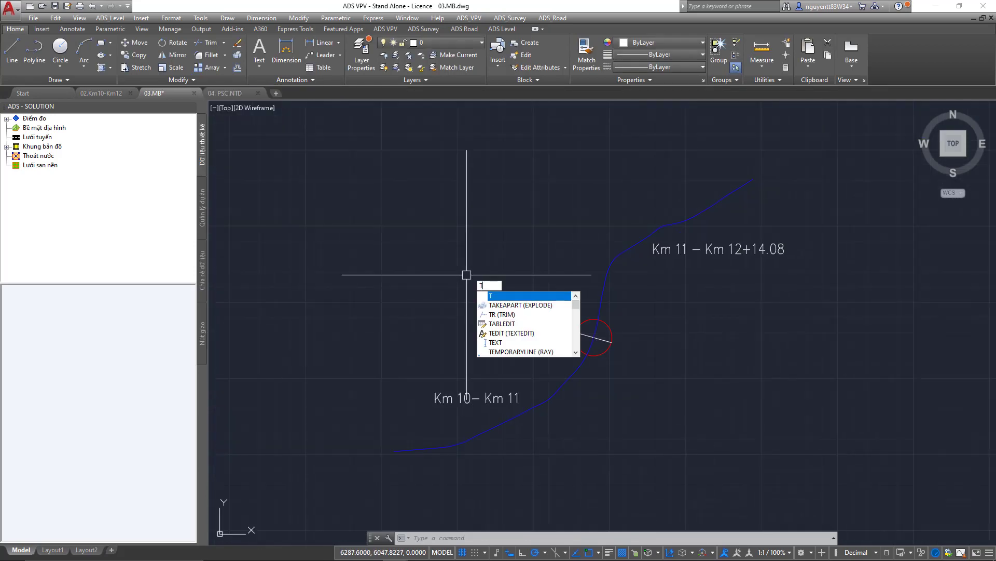
type("T")
key("Return")
left_click(511, 123)
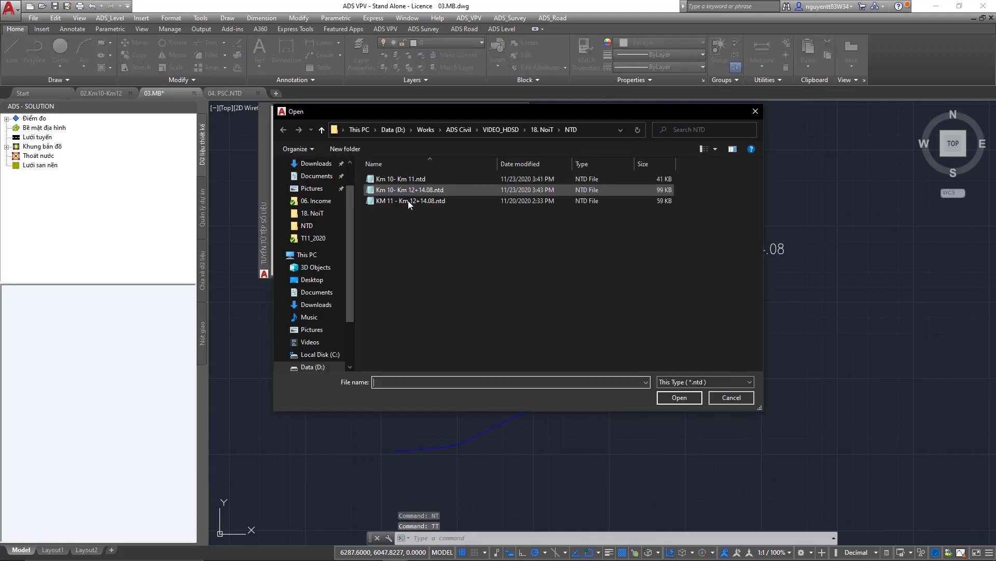
left_click(410, 191)
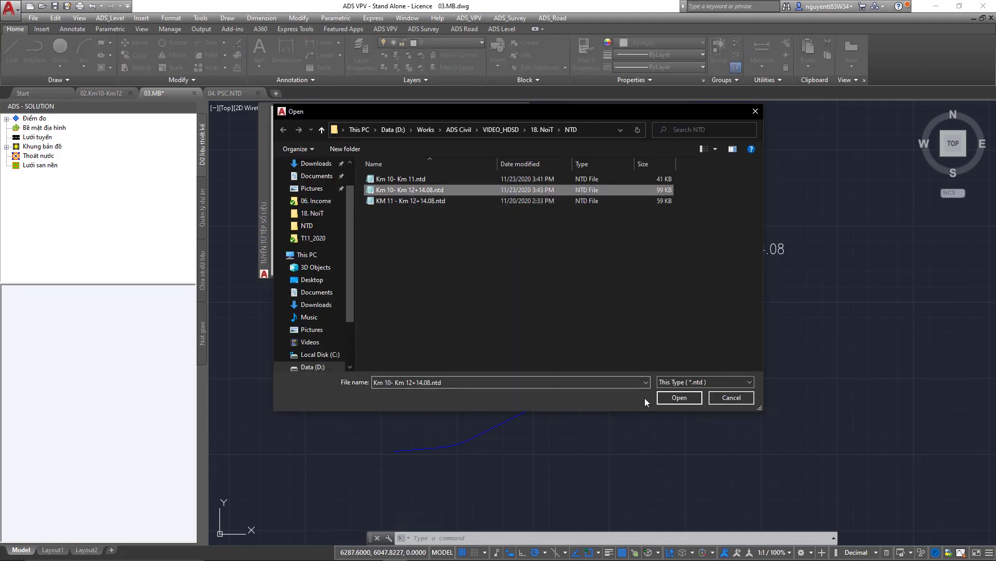
left_click(675, 398)
left_click(395, 185)
type("TK10_12.1408")
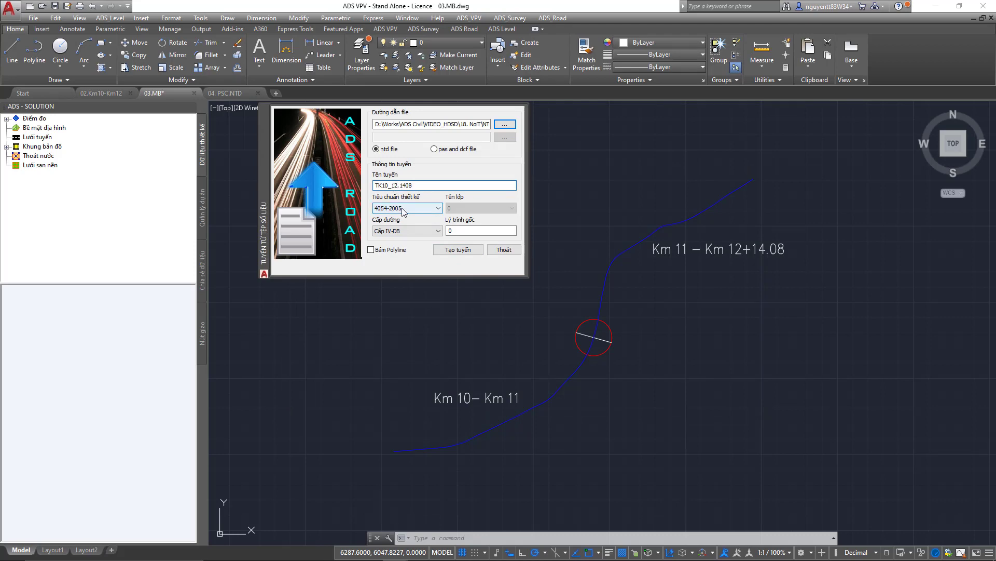
left_click(457, 250)
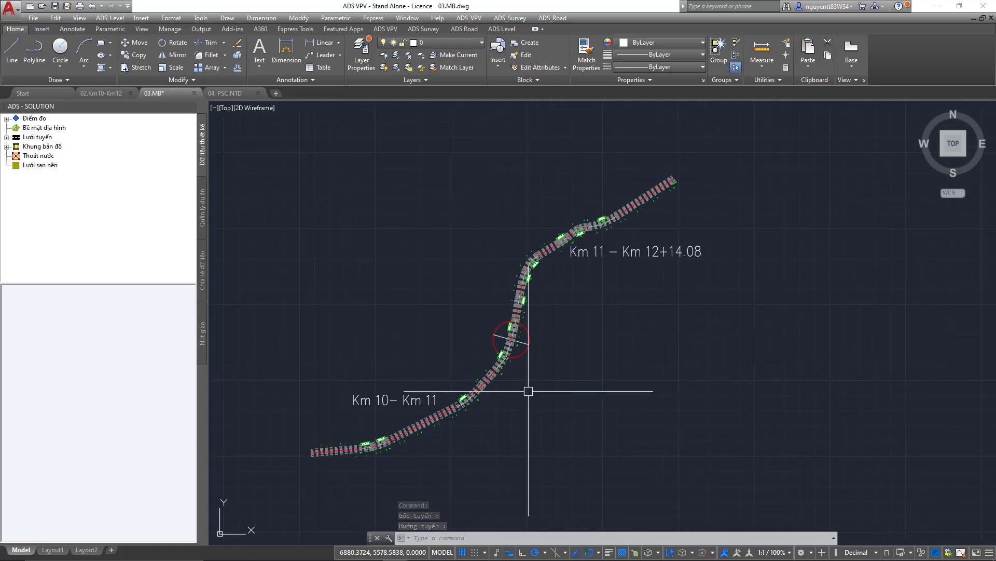
Draw the route's longitudinal profile and the cross sections below it.
type("TD")
key("Return")
left_click(594, 280)
type("TN")
key("Return")
left_click(442, 167)
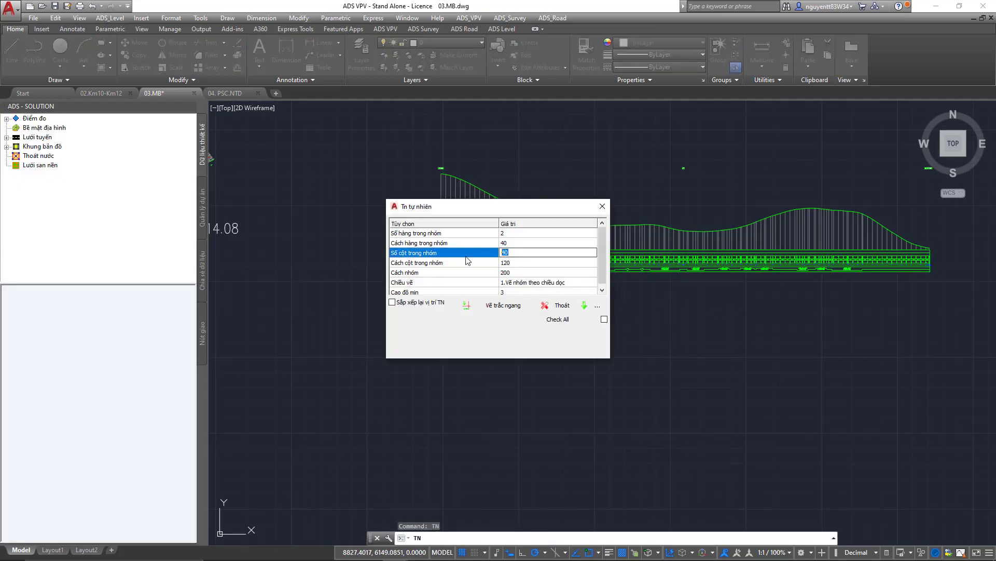
key("Return")
left_click(574, 289)
scroll(525, 184, "up", 5)
scroll(667, 283, "up", 2)
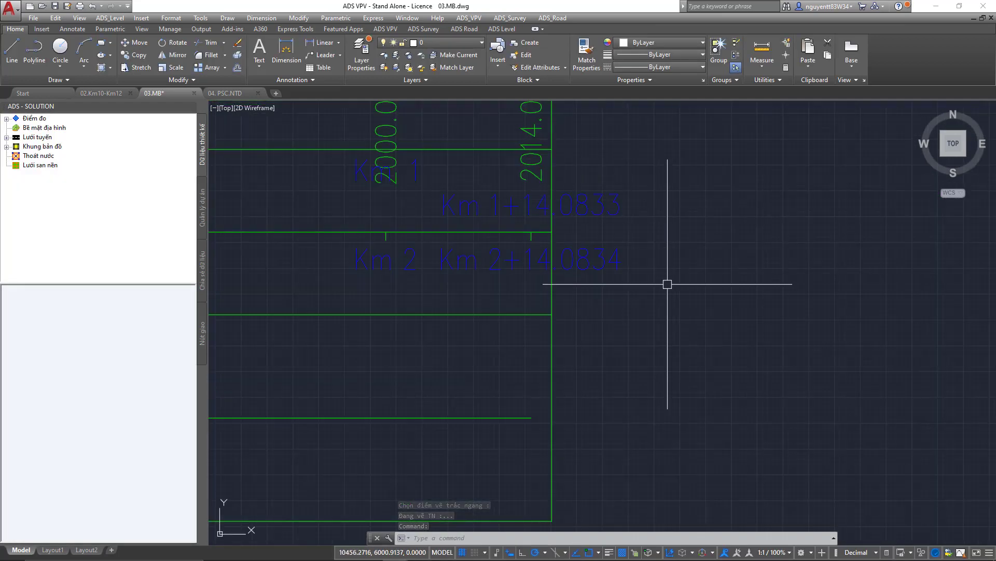
Adjust units precision and update the profile table to two-decimal values.
type("UN")
key("Return")
key("Escape")
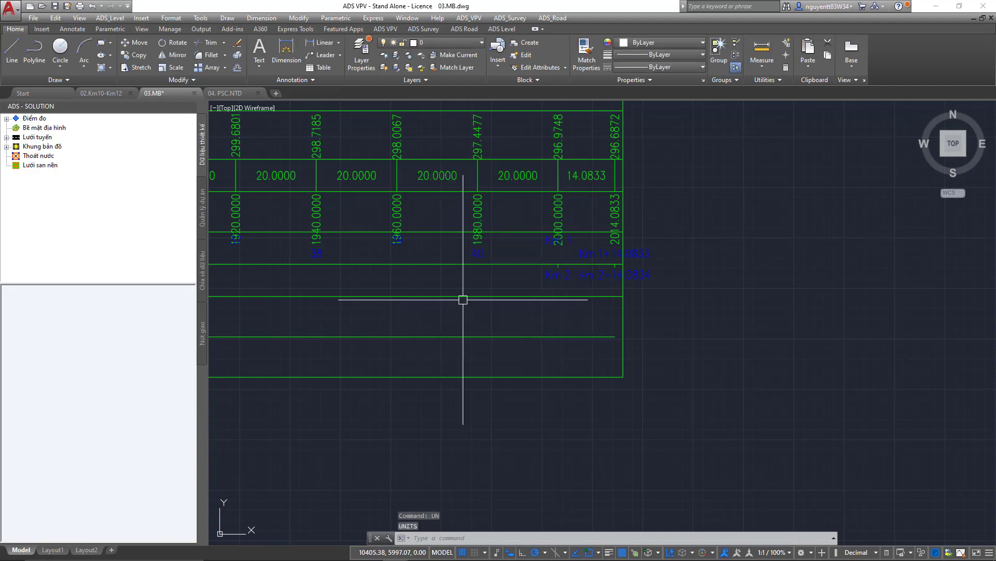
type("HCTD")
key("Return")
left_click(82, 198)
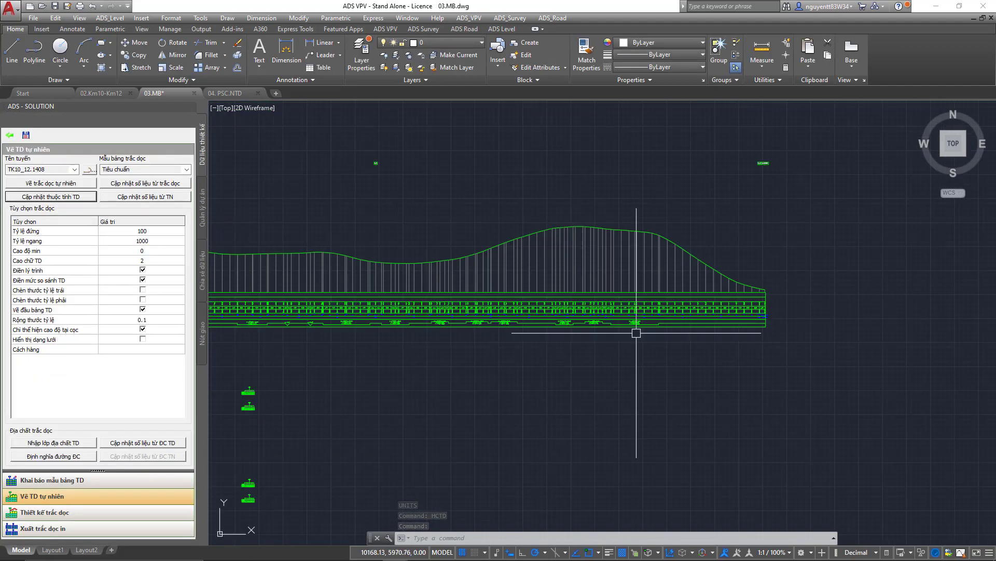
scroll(396, 195, "up", 5)
scroll(395, 195, "down", 5)
scroll(645, 263, "down", 3)
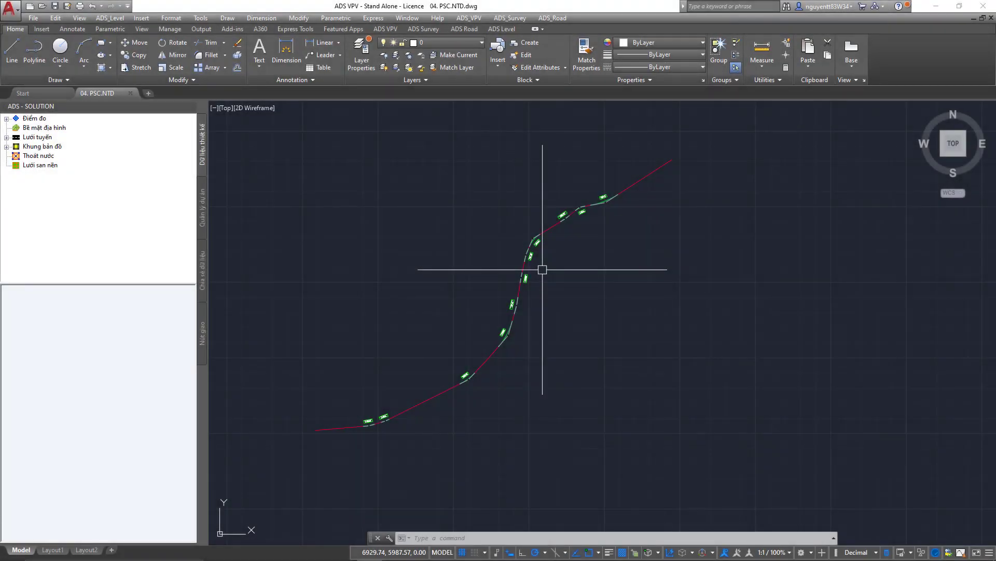
Open the Cọc trên tuyến panel and load Km 10- Km 11.ntd into NHẬP TUYẾN.
type("psc")
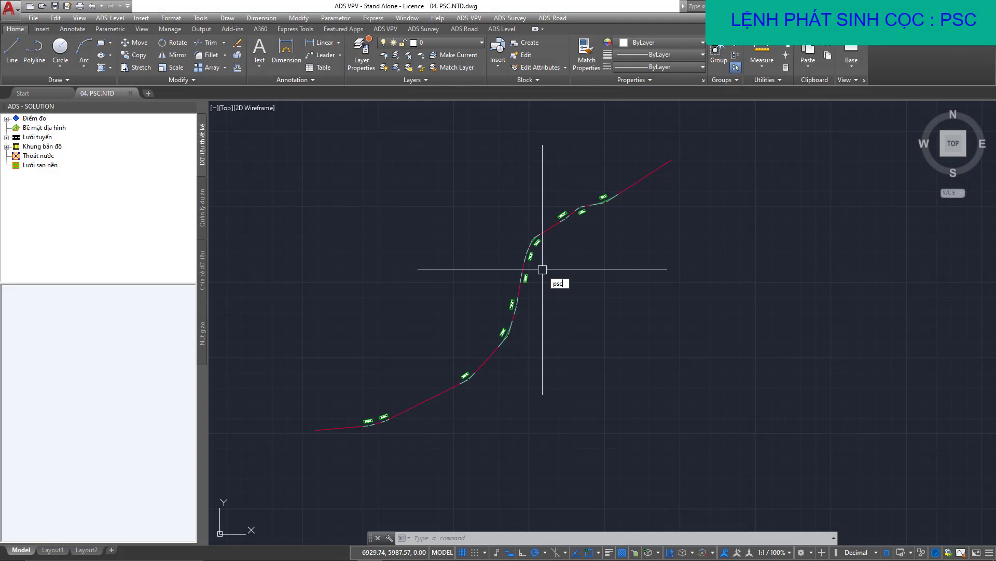
key("Return")
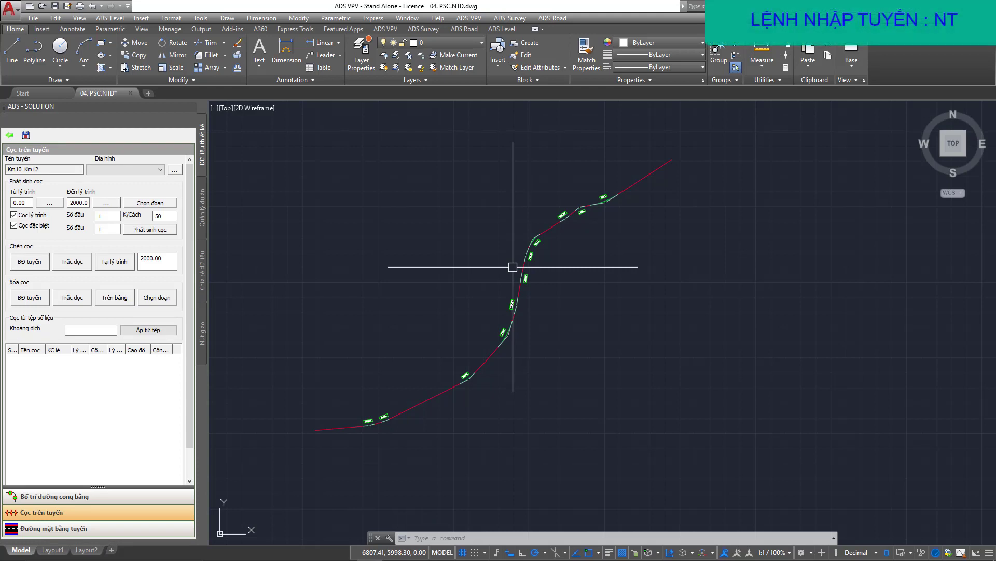
type("NT")
key("Return")
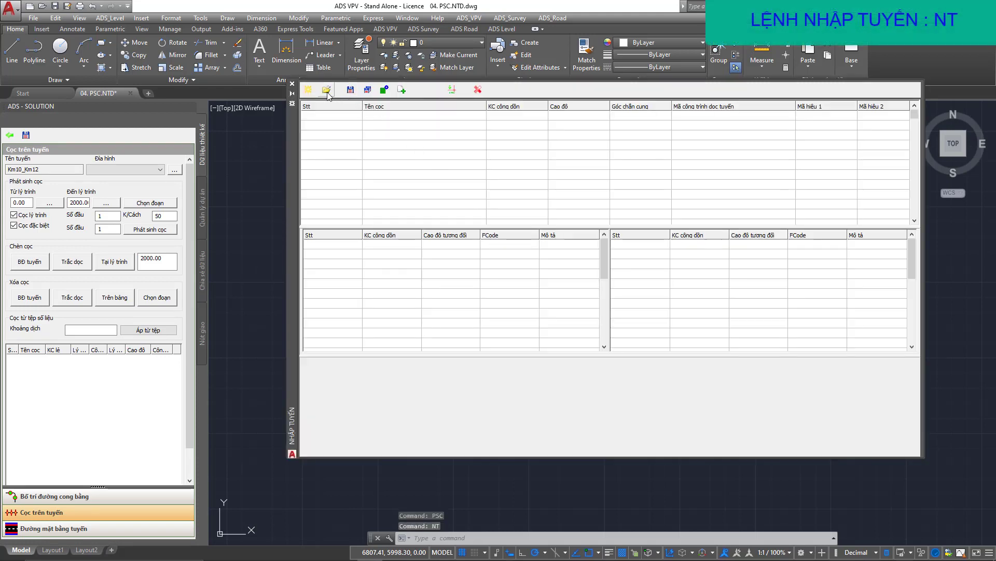
left_click(327, 93)
left_click(428, 177)
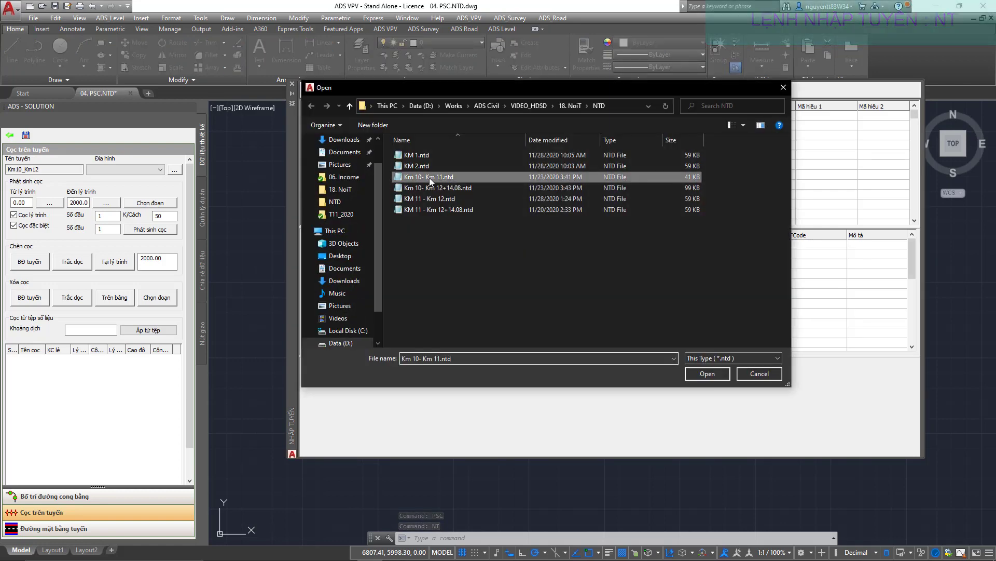
double_click(429, 177)
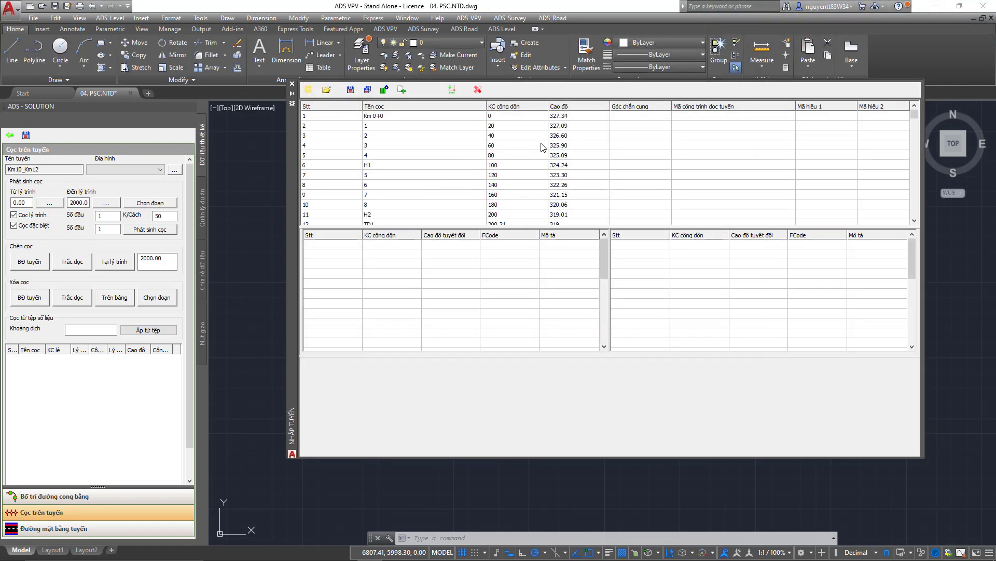
Review TD1, P1, TD2 cross-section data and the P1, P2 deflection angles.
left_click(562, 117)
scroll(550, 166, "down", 1)
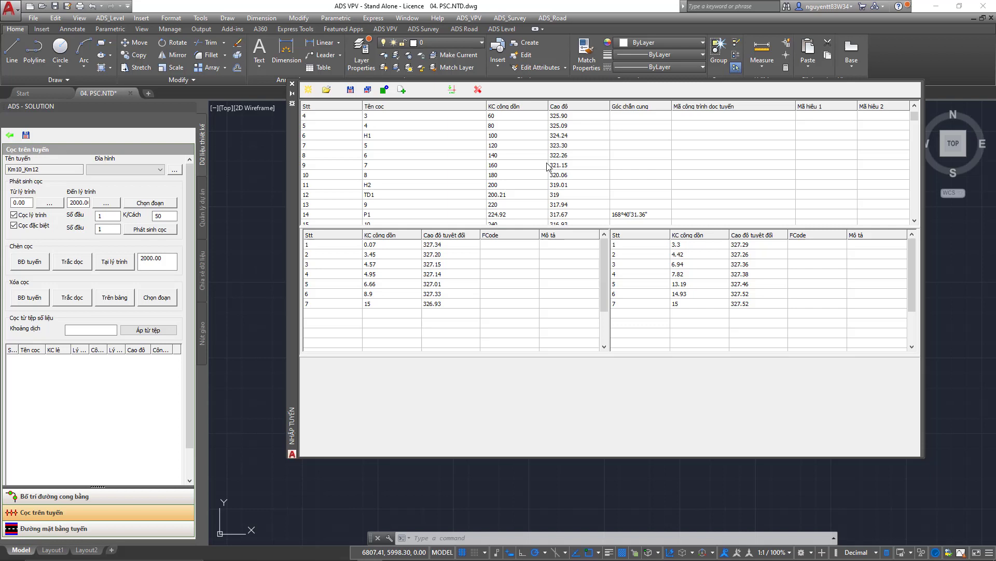
left_click(505, 196)
scroll(551, 182, "down", 1)
left_click(517, 185)
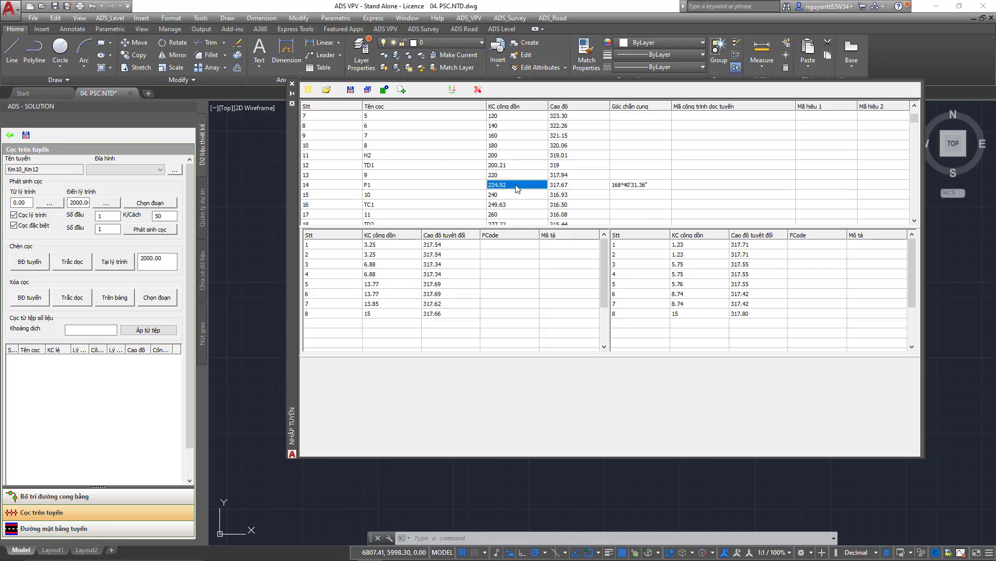
left_click(641, 184)
scroll(568, 195, "down", 1)
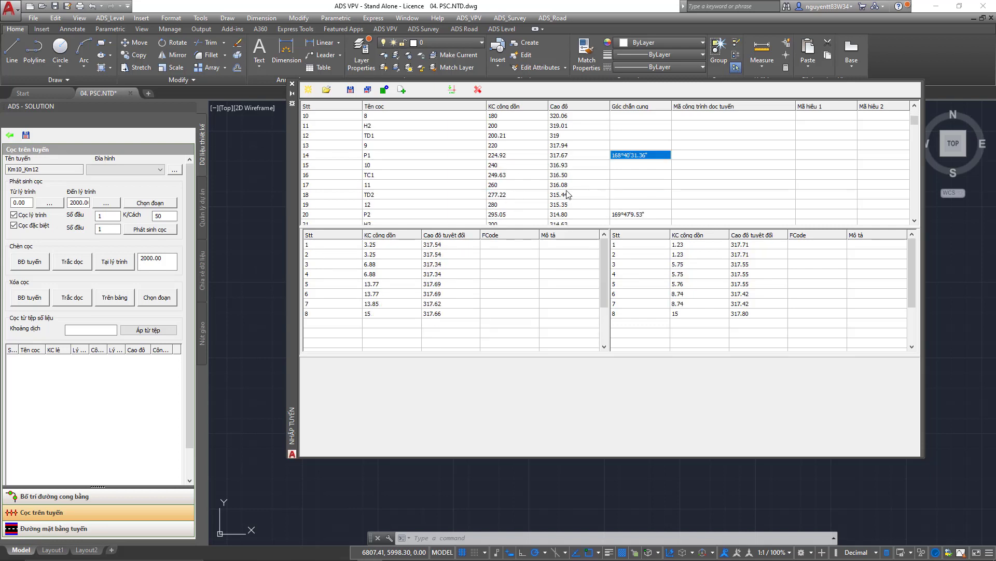
left_click(523, 196)
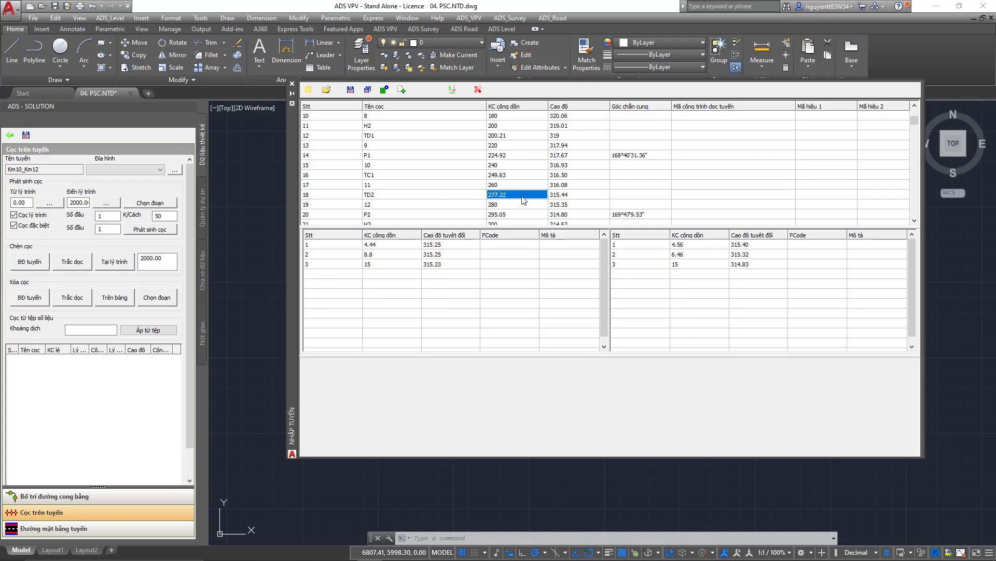
left_click(620, 212)
scroll(589, 205, "down", 1)
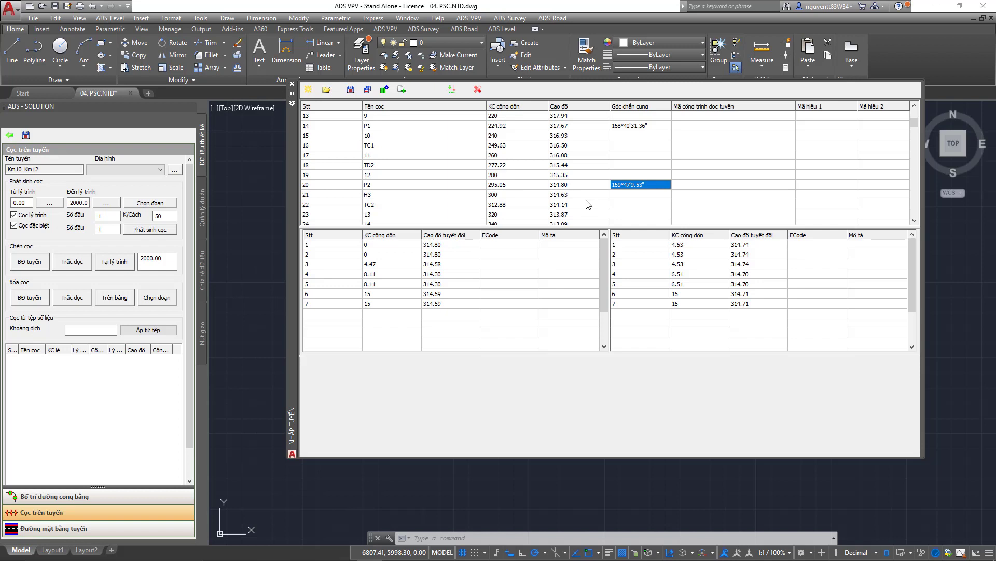
Close the route data window and set the Khoảng dịch offset to 0.01.
left_click(477, 90)
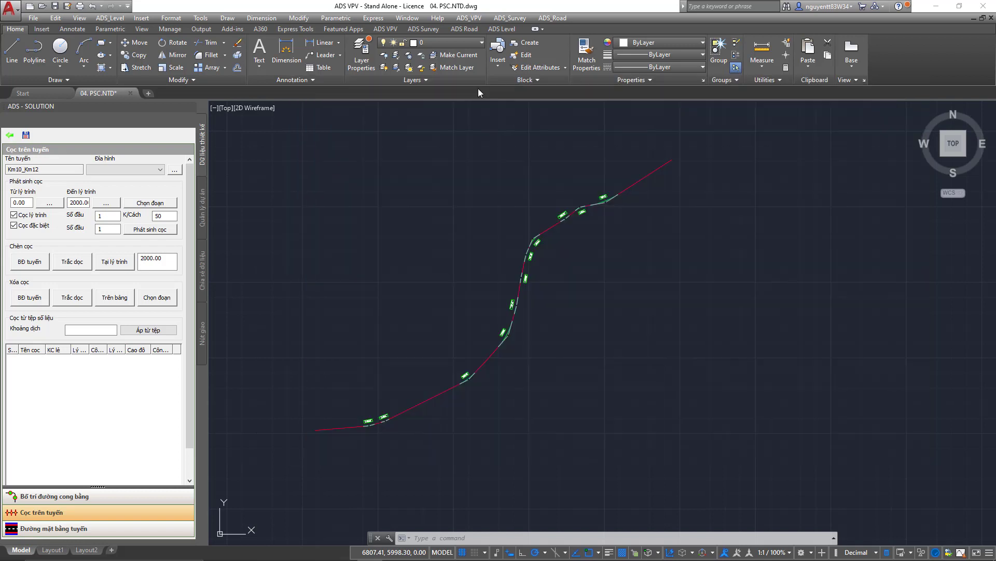
left_click(74, 331)
type("0.01")
Apply stations from the .ntd survey file via Áp từ tệp, twice, onto the alignment.
left_click(148, 331)
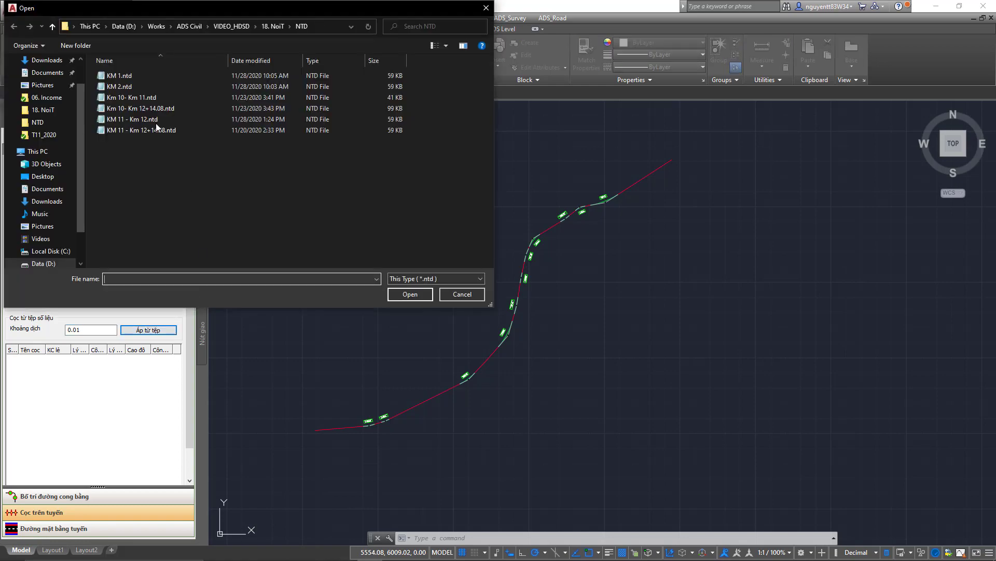
double_click(151, 95)
scroll(367, 344, "up", 3)
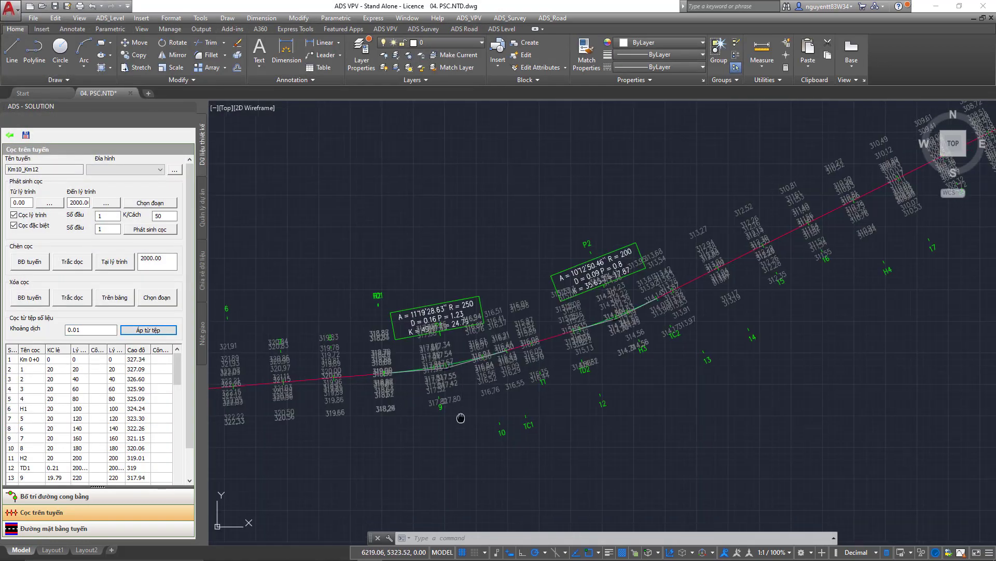
scroll(367, 378, "up", 2)
scroll(448, 322, "up", 2)
scroll(630, 329, "up", 2)
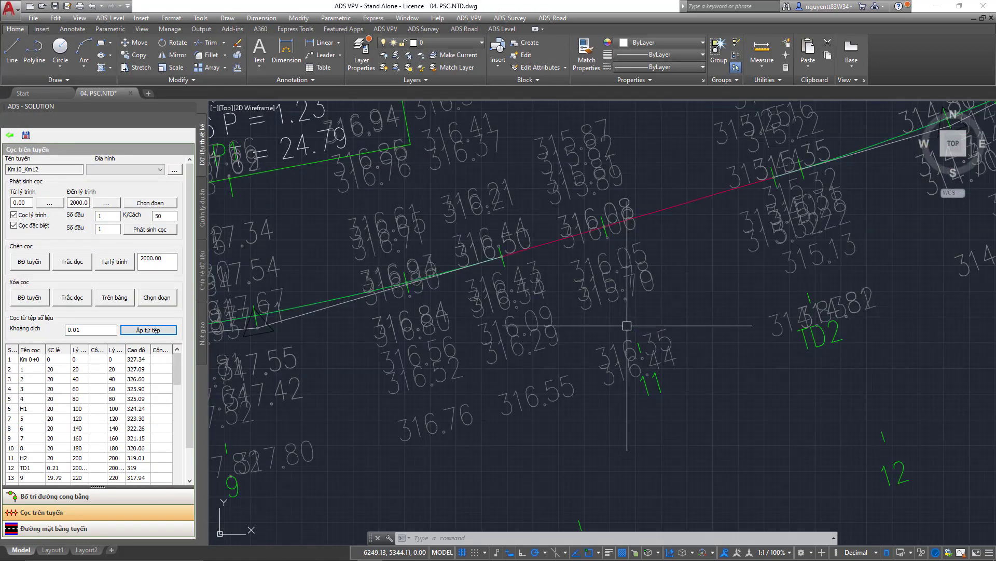
scroll(638, 334, "down", 5)
scroll(616, 303, "down", 2)
scroll(616, 302, "up", 2)
left_click(148, 330)
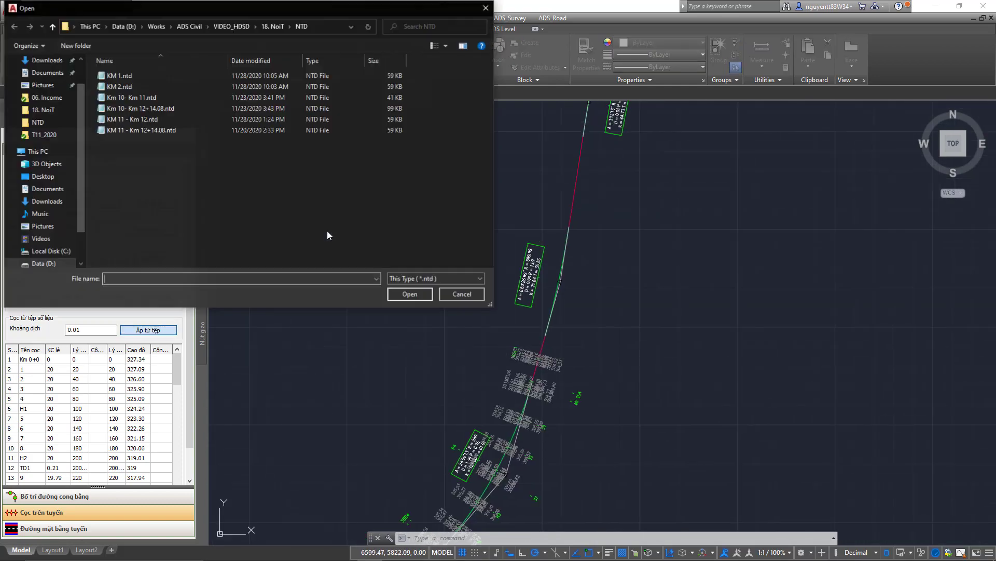
double_click(134, 127)
scroll(623, 254, "down", 3)
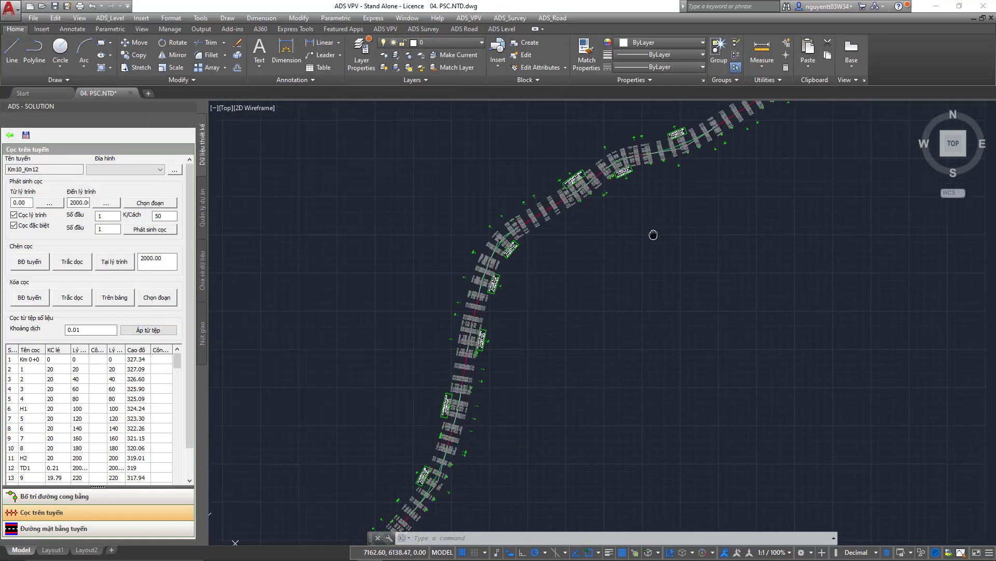
scroll(682, 256, "down", 1)
Place the Km10_Km12 longitudinal profile with TD and check its station labels.
type("TD")
key("Return")
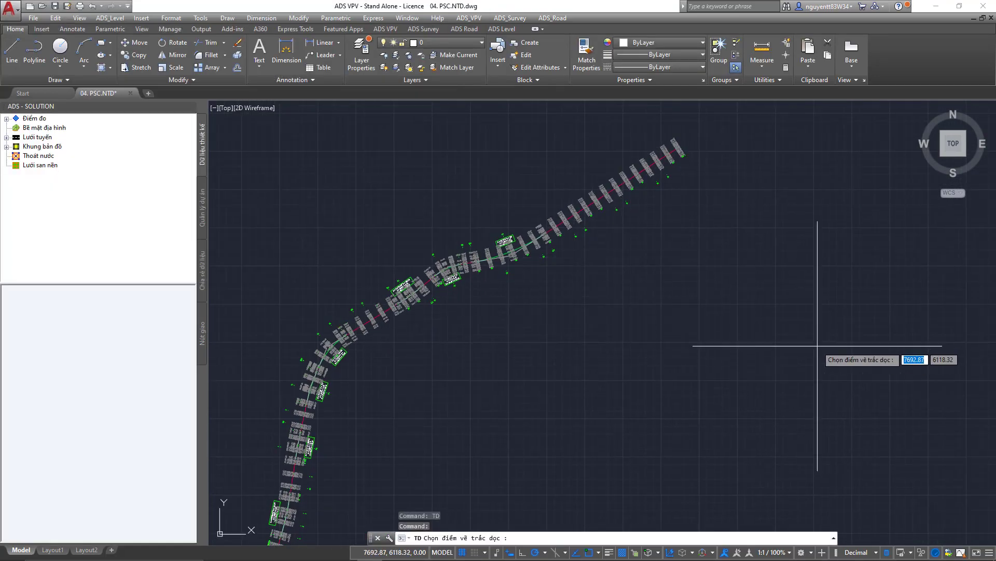
left_click(812, 344)
middle_click_drag(812, 345, 603, 326)
scroll(474, 296, "up", 3)
scroll(474, 295, "up", 3)
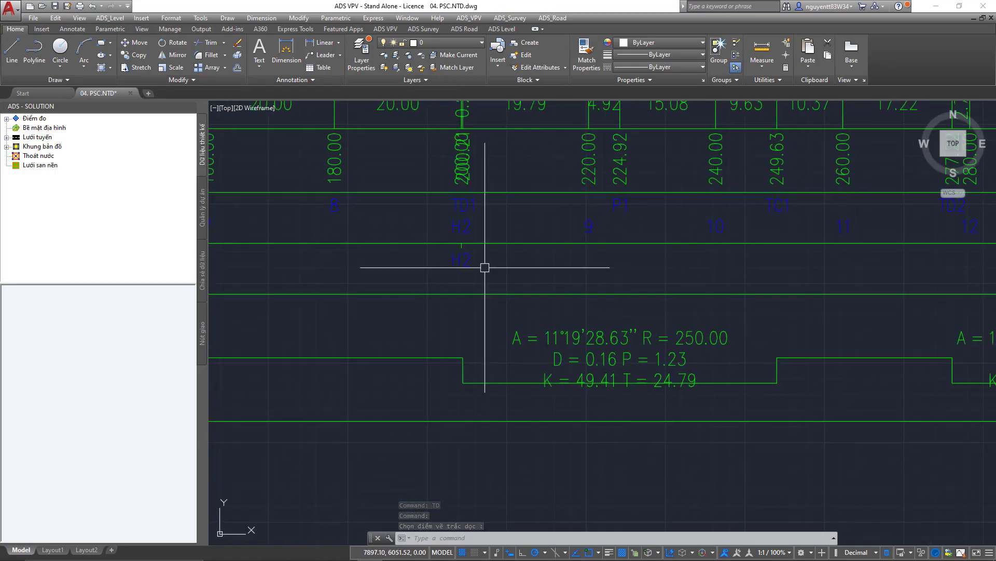
scroll(473, 296, "up", 2)
middle_click_drag(555, 371, 472, 267)
scroll(472, 267, "down", 5)
scroll(528, 267, "down", 3)
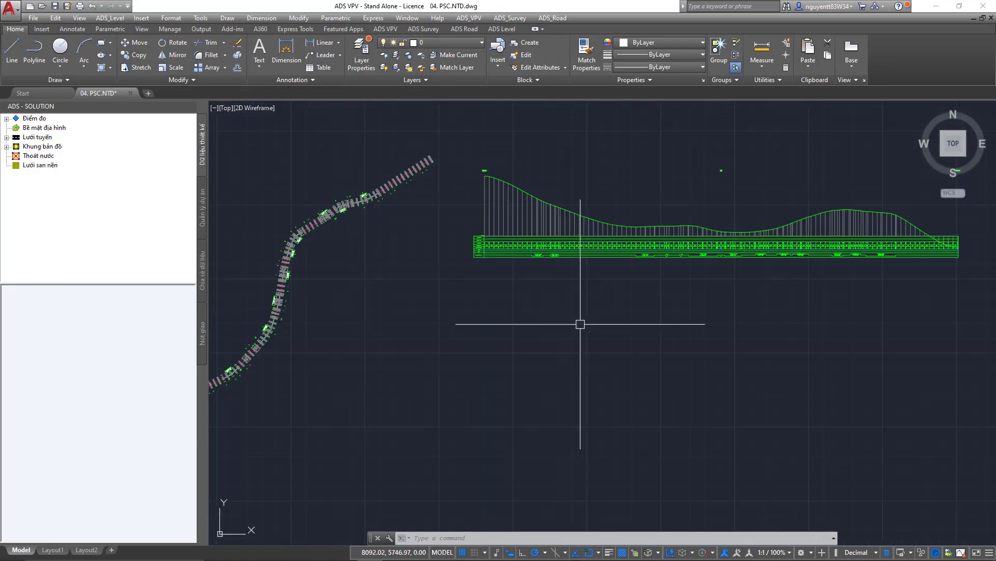
Draw the cross-section grid below the profile with TN's current settings.
type("TN")
key("Return")
left_click(526, 262)
left_click(503, 305)
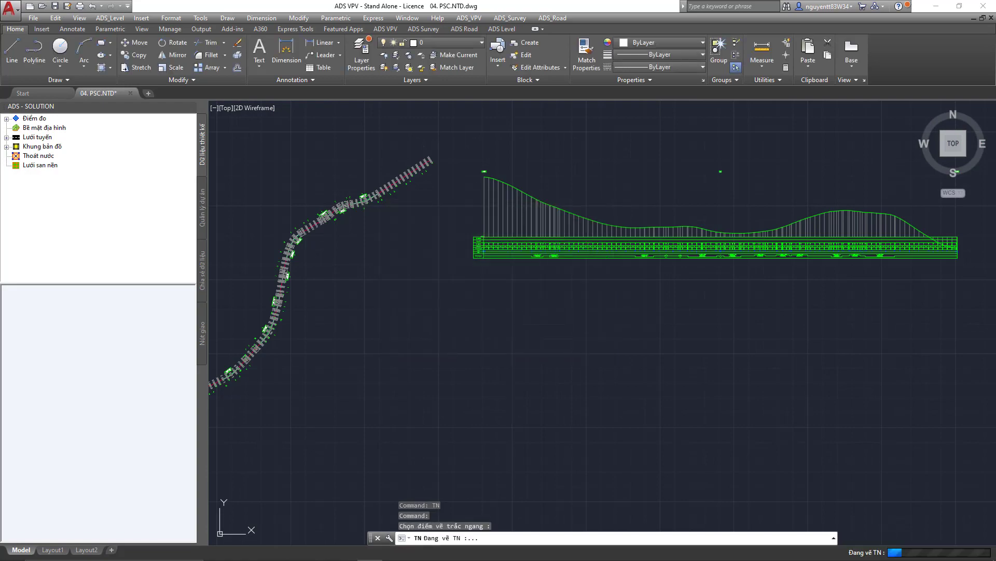
scroll(519, 291, "up", 3)
scroll(511, 311, "up", 5)
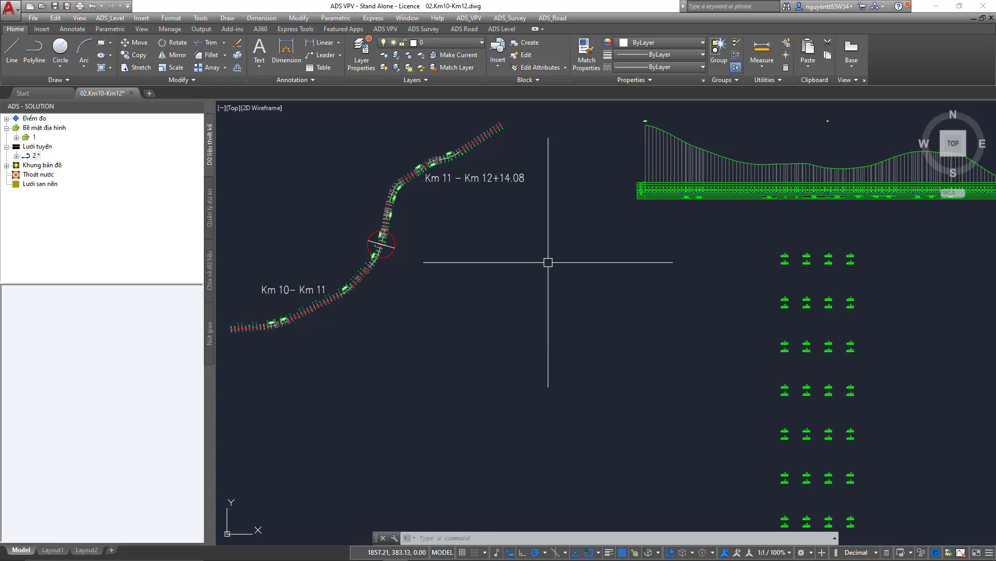
Set alignment 2's starting chainage (Lý trình gốc) to 10000 so stations start at Km 10+0.00.
double_click(35, 155)
left_click_drag(67, 293, 54, 294)
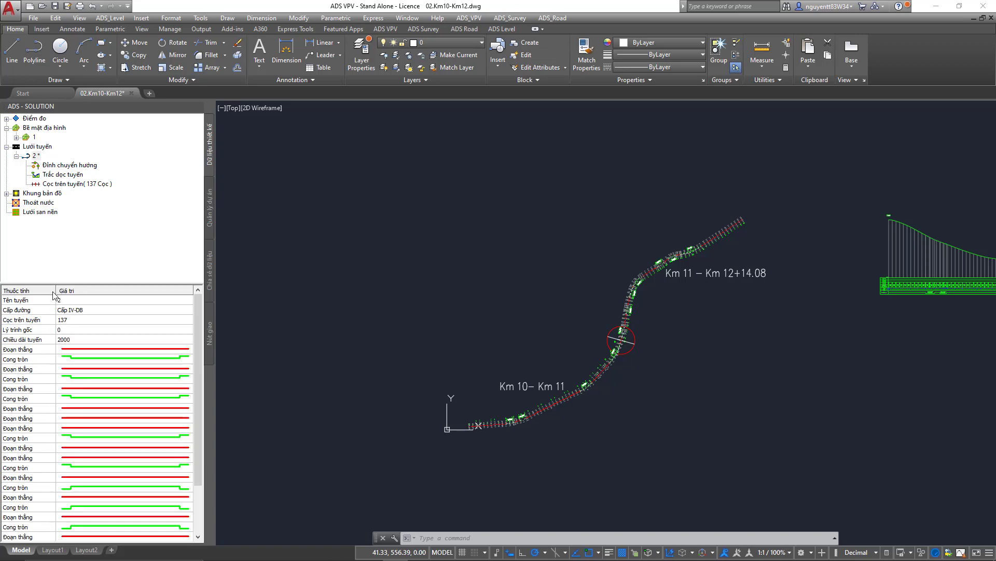
left_click(87, 329)
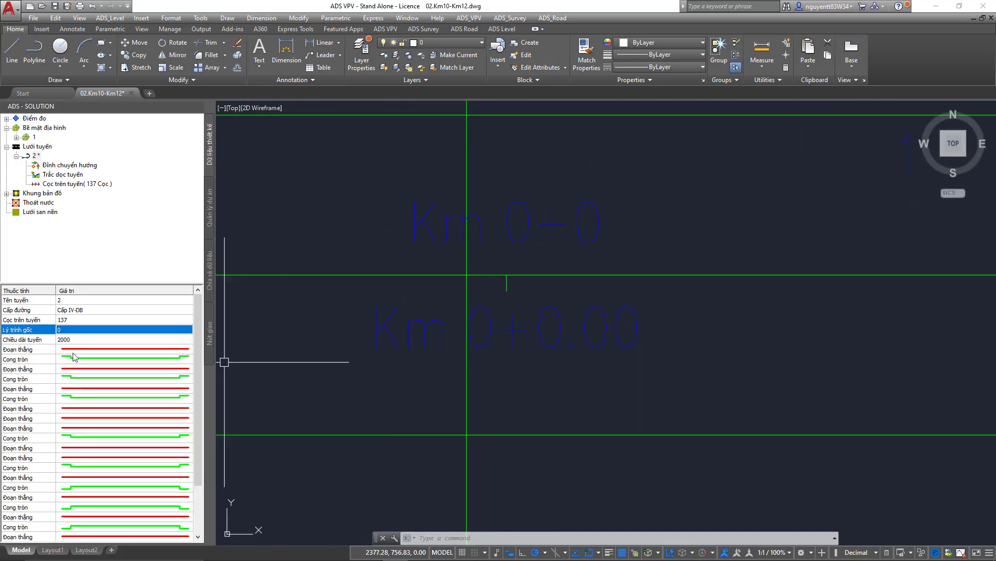
left_click(67, 330)
type("10000")
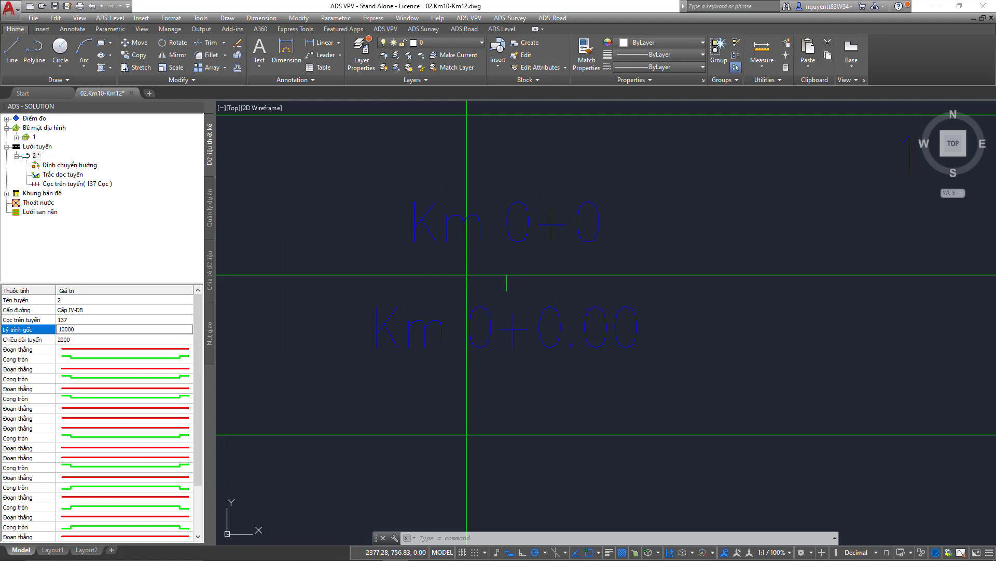
key("Return")
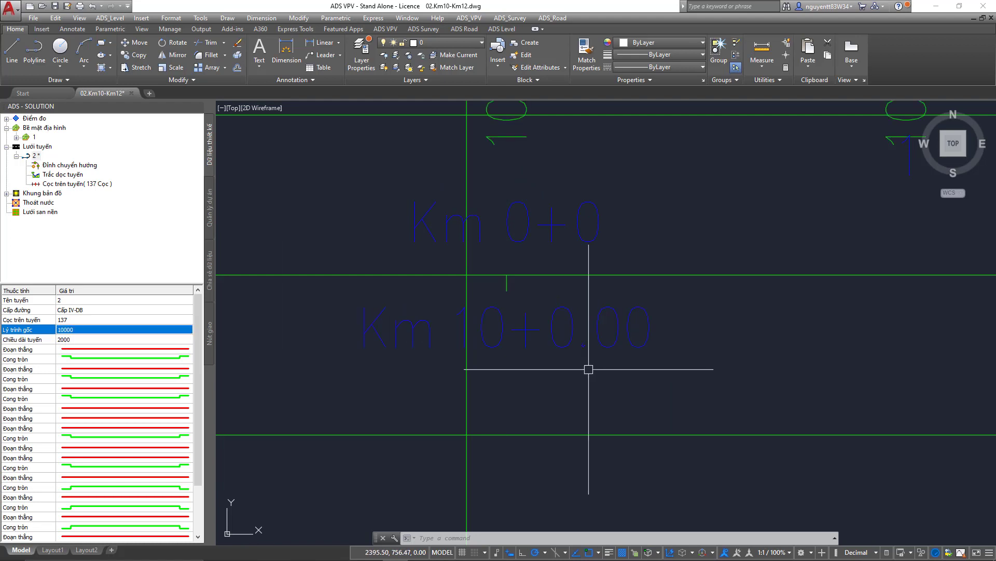
left_click(16, 155)
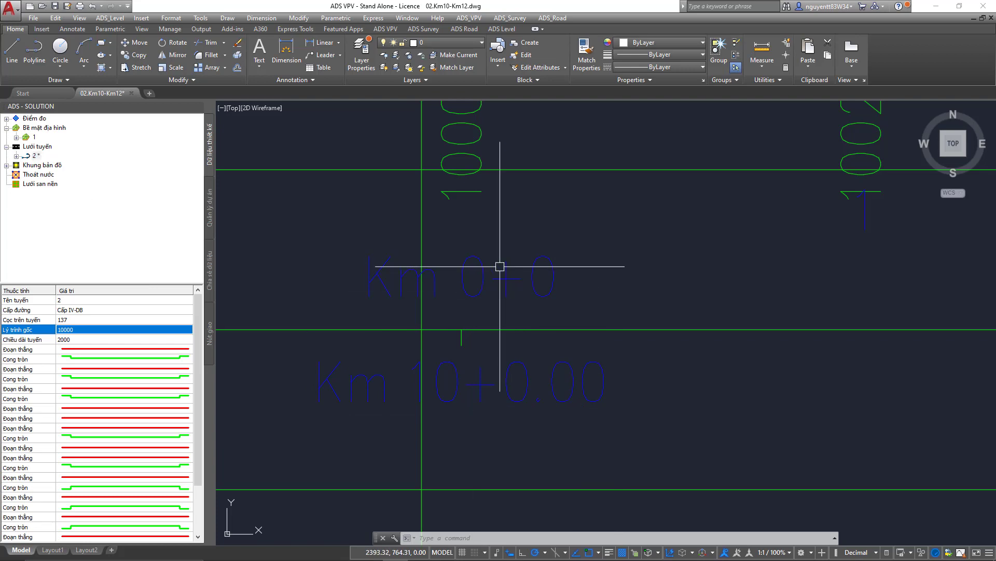
scroll(498, 265, "down", 3)
scroll(528, 308, "down", 2)
scroll(528, 308, "up", 3)
scroll(527, 311, "up", 2)
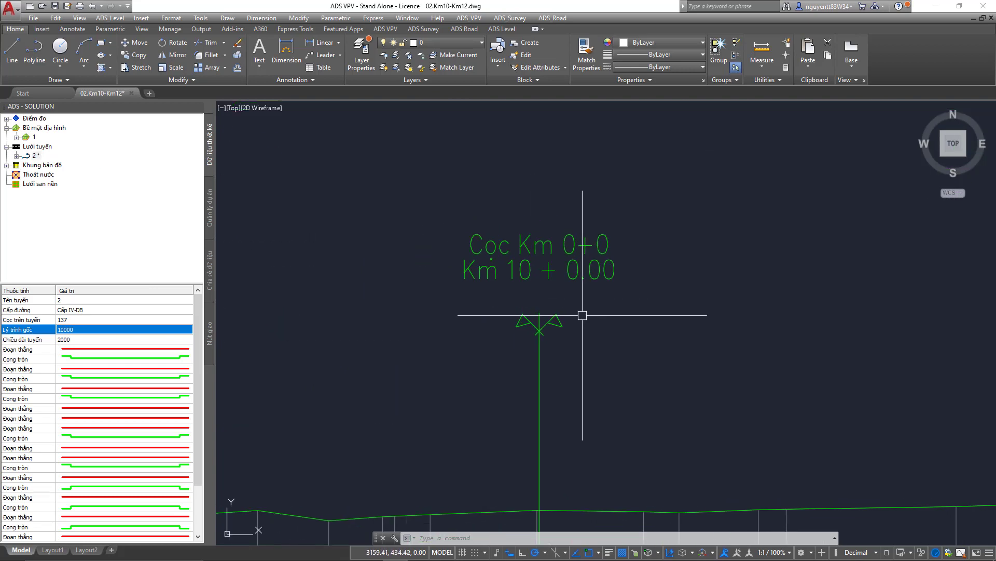
scroll(609, 302, "up", 2)
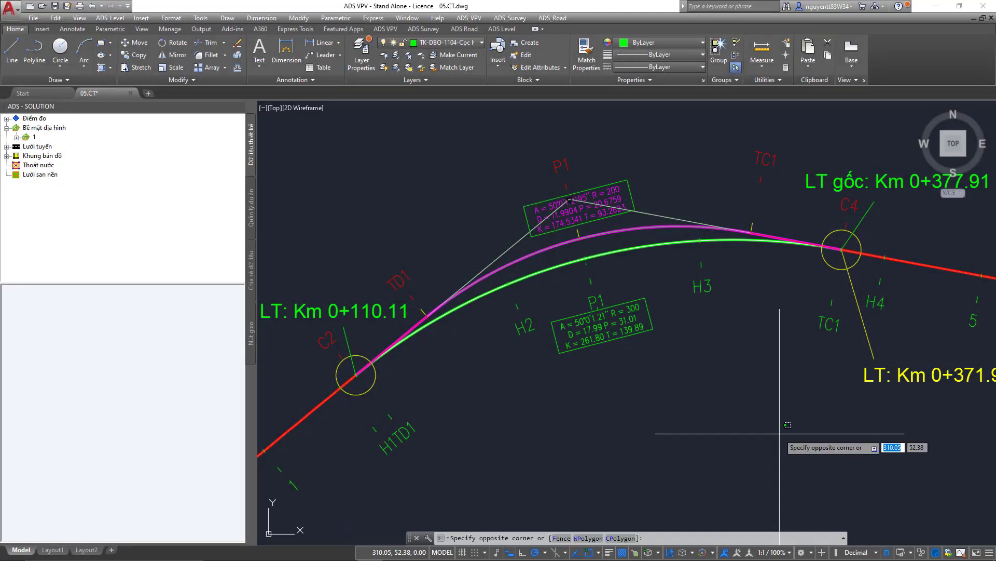
left_click(776, 433)
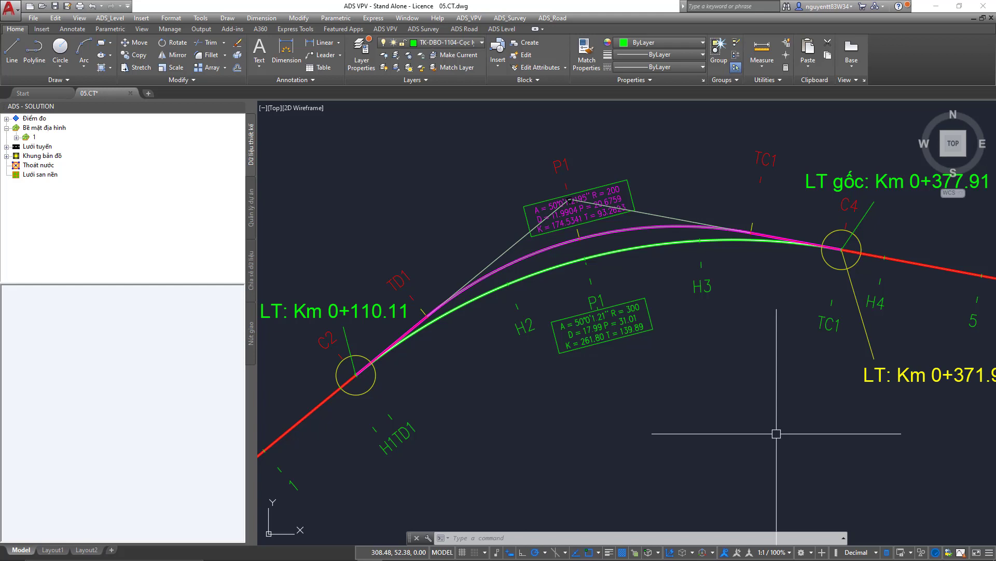
Set the drawing units length precision to 0.00000000.
type("un")
key("Return")
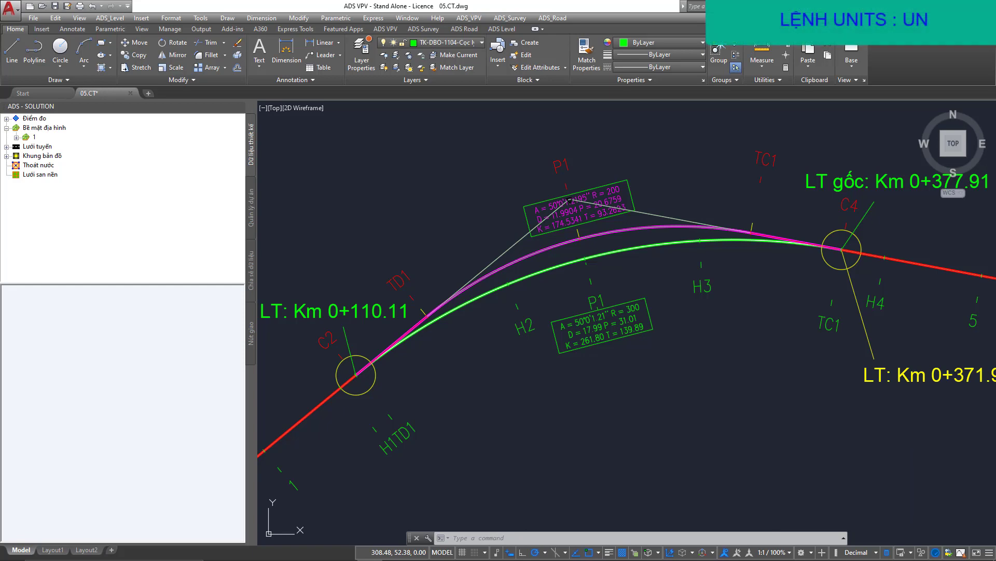
left_click(448, 223)
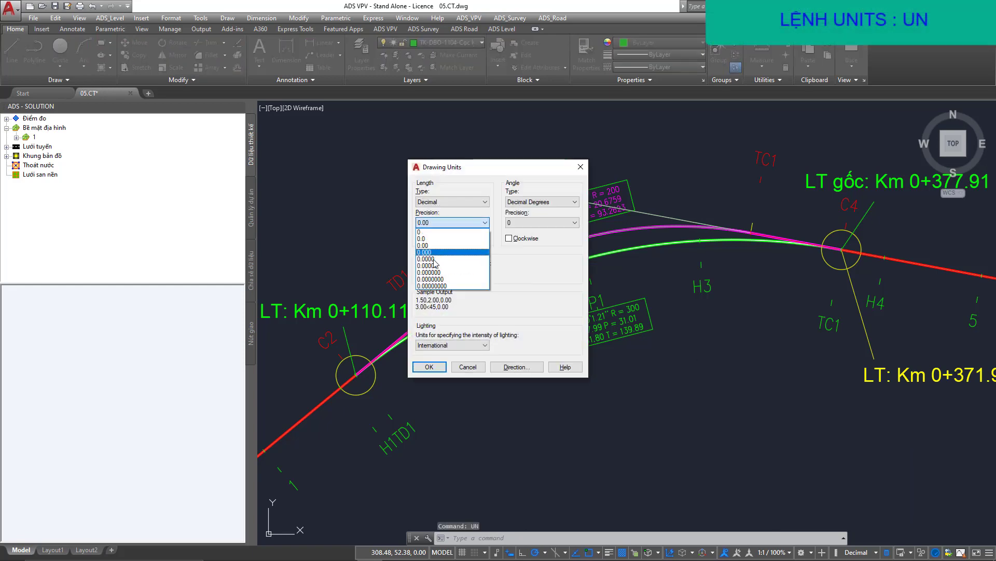
left_click(437, 286)
left_click(429, 366)
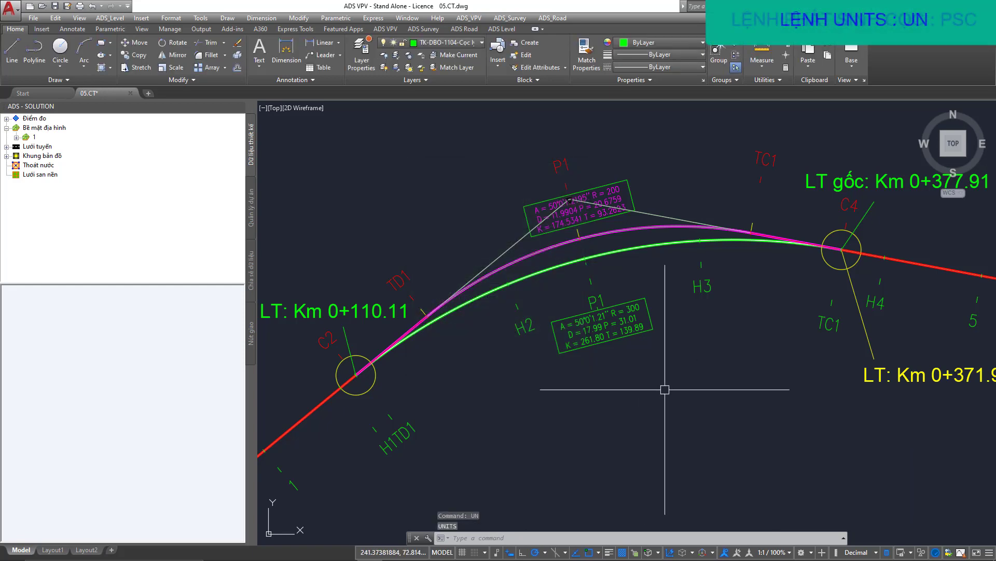
Bring up the stations-on-alignment table (Cọc trên tuyến) for alignment 1 with PSC.
type("P")
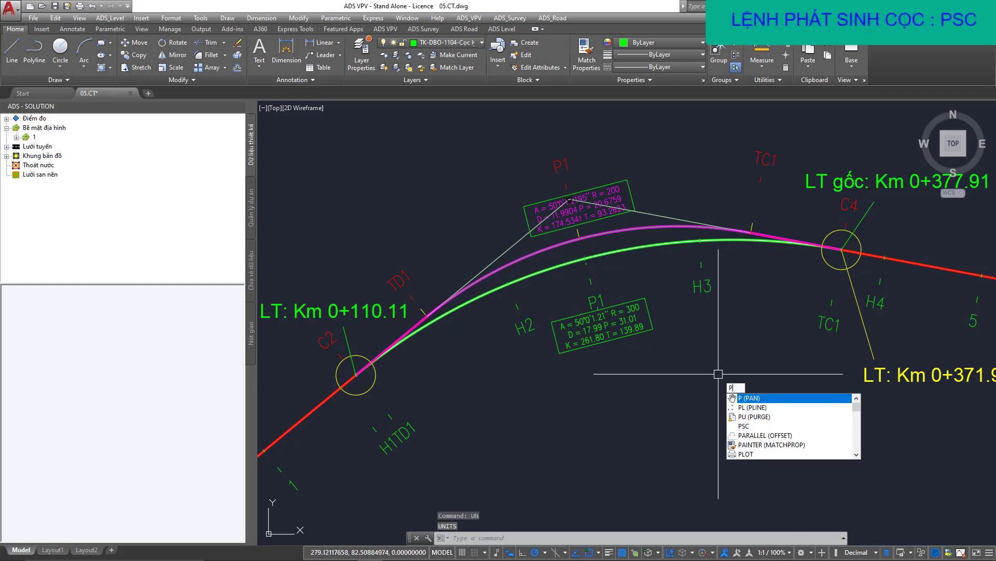
type("SC")
key("Return")
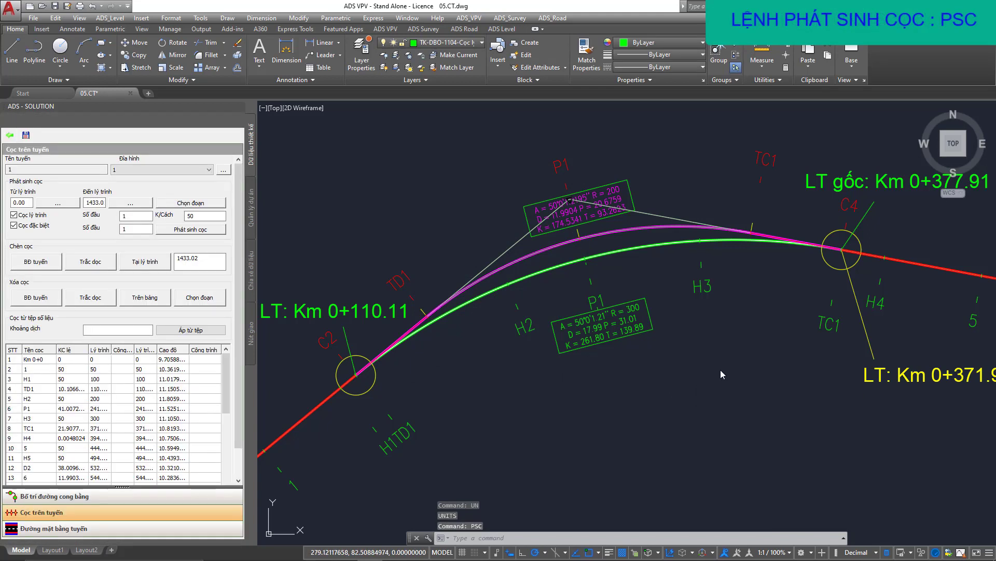
left_click(717, 369)
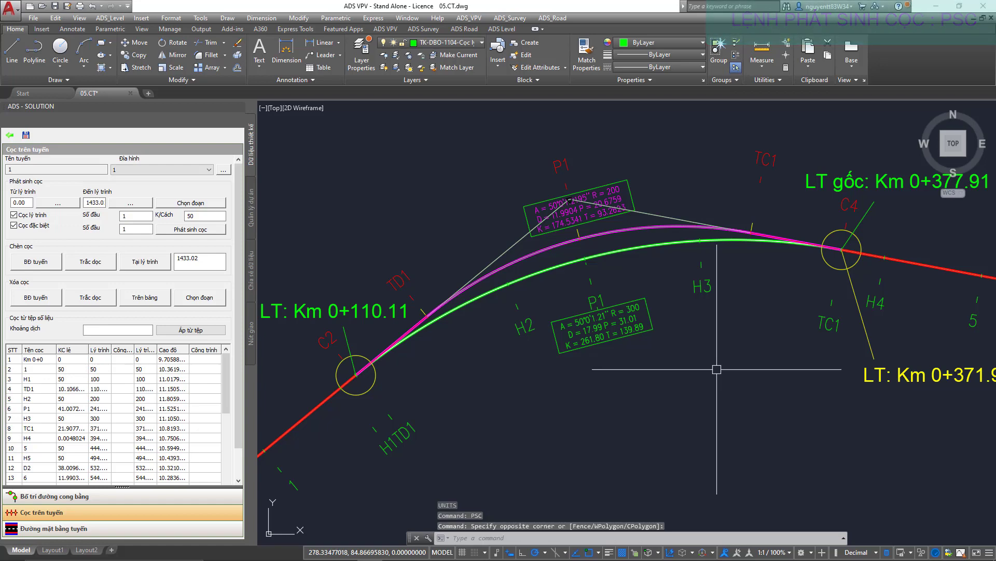
type("c")
key("BackSpace")
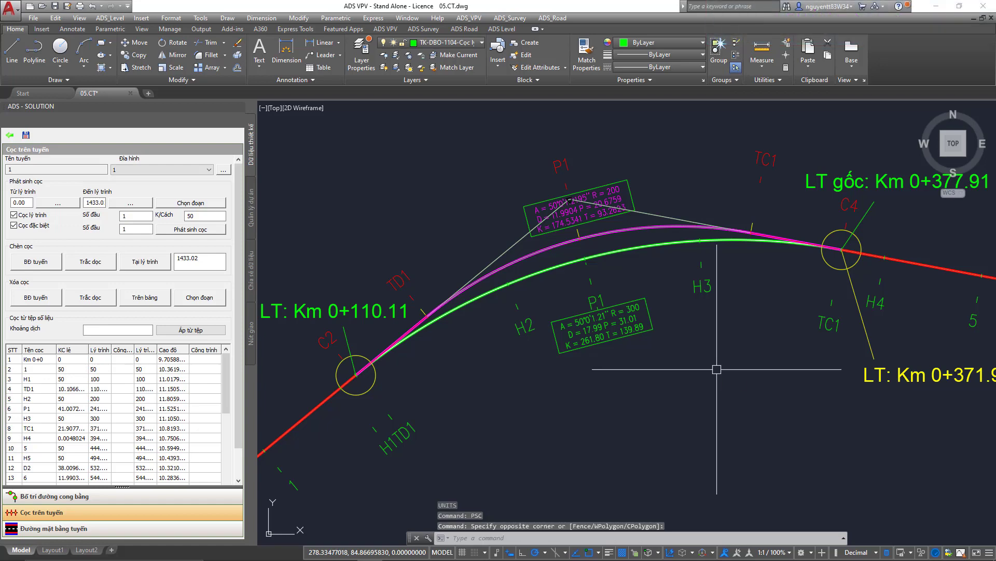
Reset the drawing units length precision back to 0.00.
type("un")
key("Return")
left_click(451, 222)
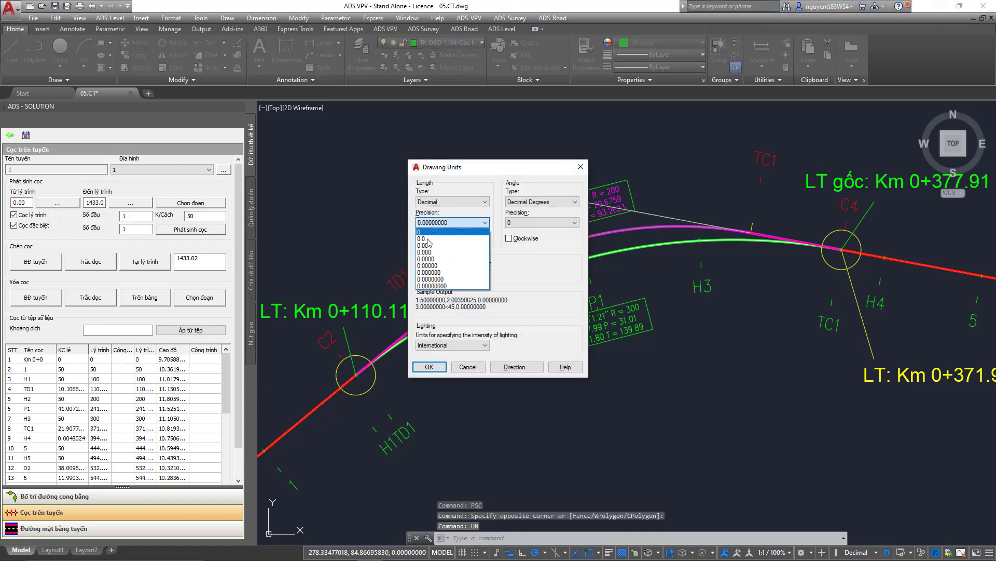
left_click(430, 245)
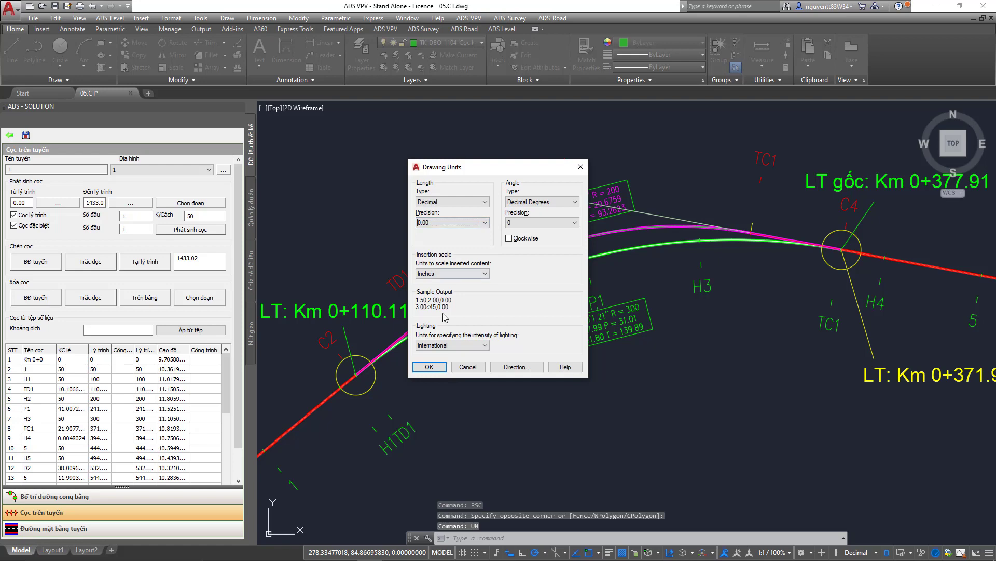
left_click(429, 366)
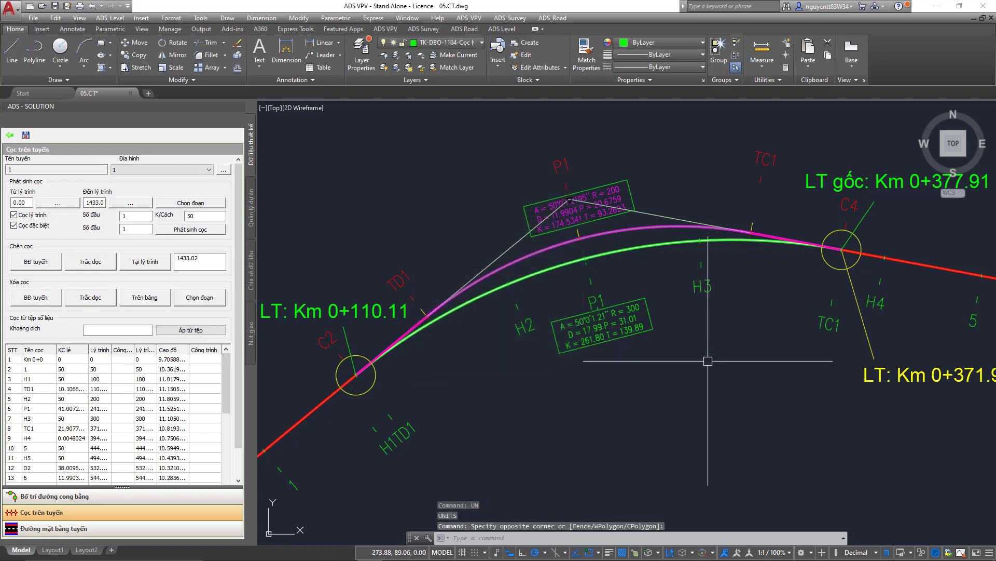
Enter a +6 offset in TC1's Cống LT cell, shifting later stations from 377.91.
left_click_drag(256, 293, 270, 293)
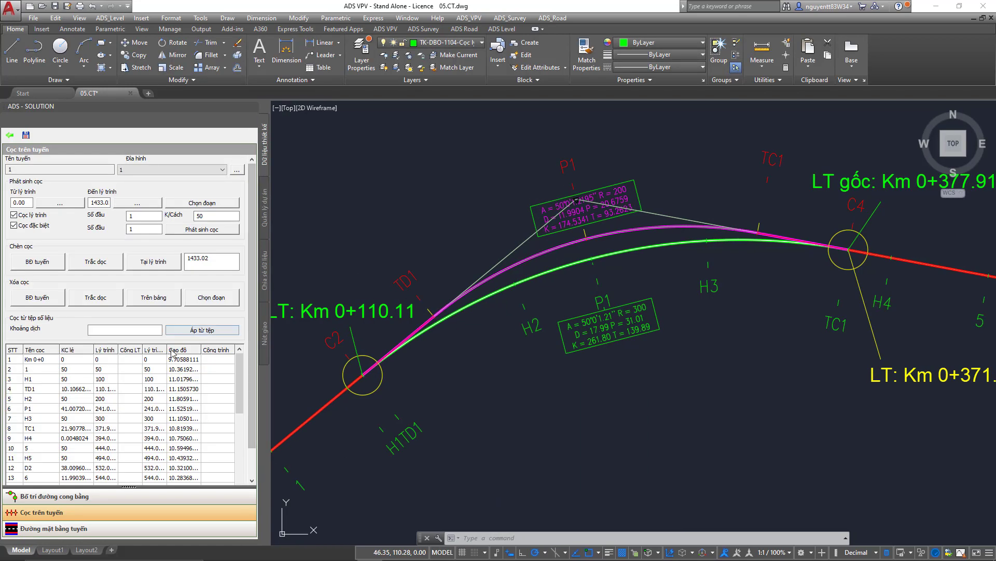
left_click(130, 429)
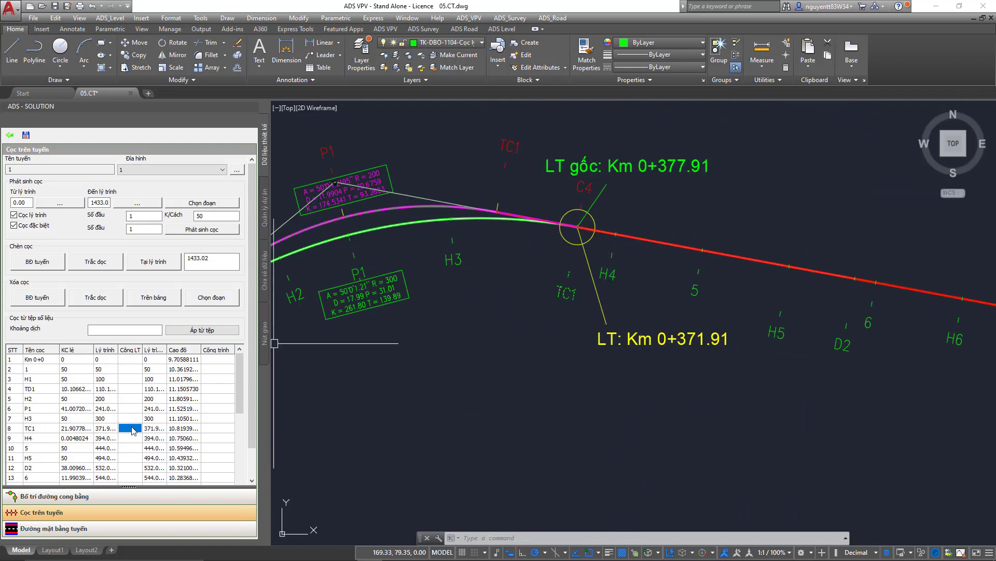
left_click(126, 429)
type("+6")
key("Return")
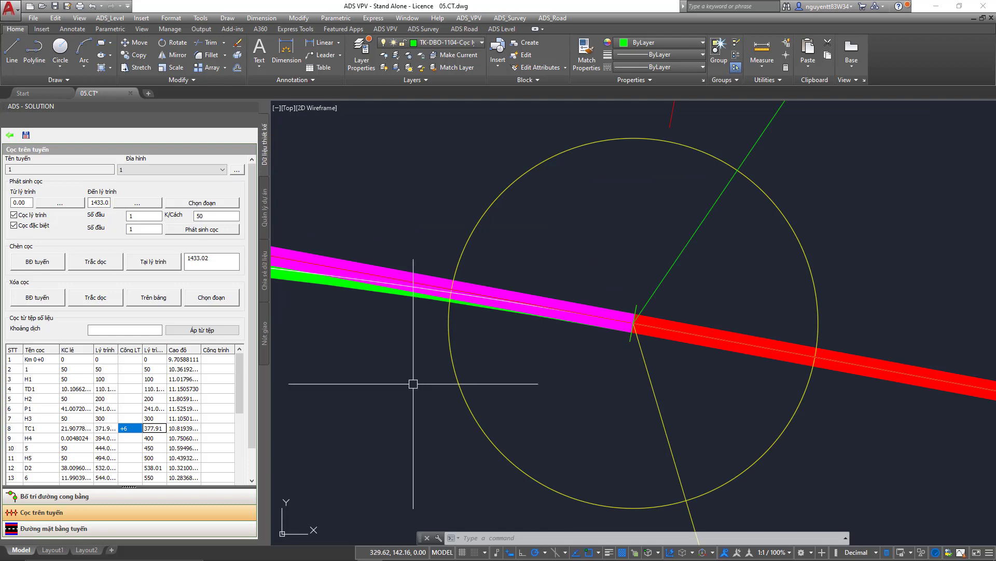
scroll(283, 410, "down", 3)
scroll(424, 358, "down", 5)
scroll(494, 361, "down", 3)
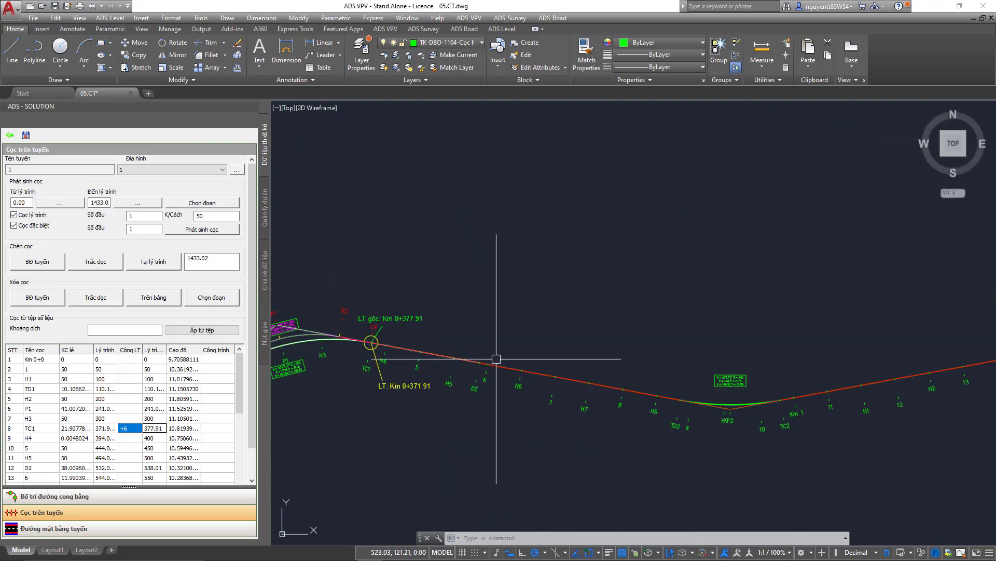
scroll(732, 305, "up", 5)
scroll(665, 289, "up", 4)
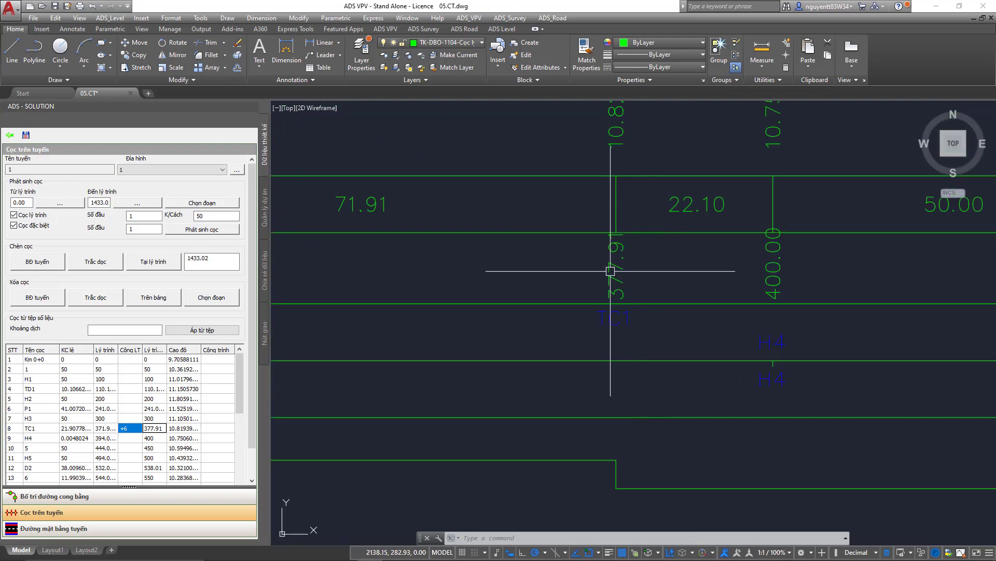
scroll(612, 273, "down", 2)
scroll(667, 282, "down", 5)
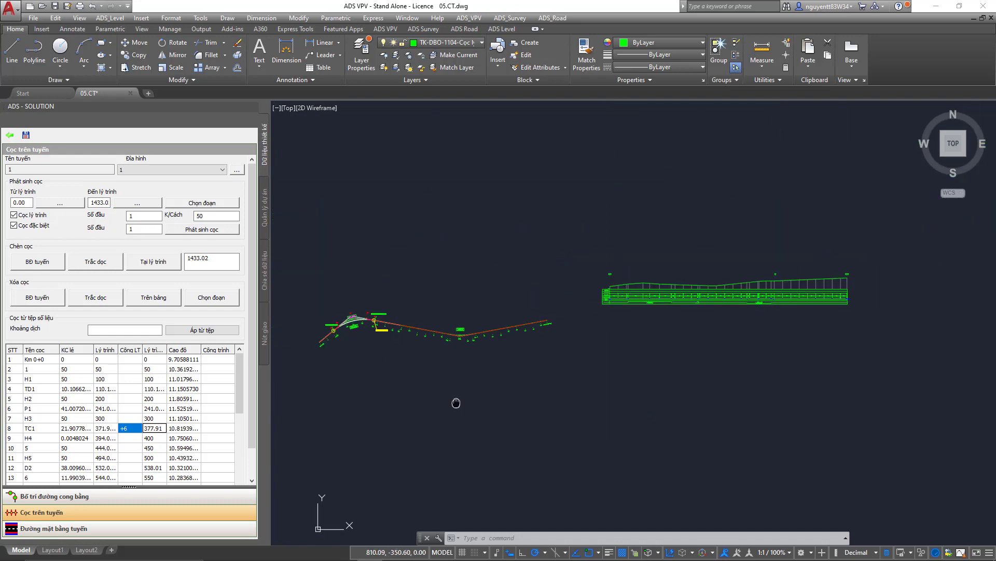
scroll(456, 364, "up", 3)
Insert the chainage-break symbol at TC1 (Km 0+371.91 to 0+377.91) using KHDT.
type("khdt")
key("Return")
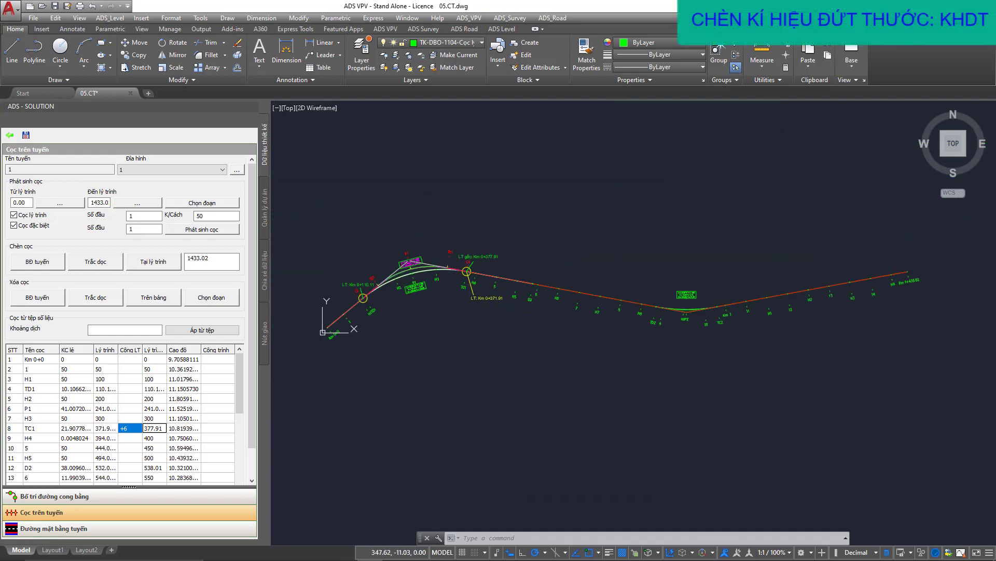
scroll(459, 249, "up", 2)
scroll(460, 249, "up", 4)
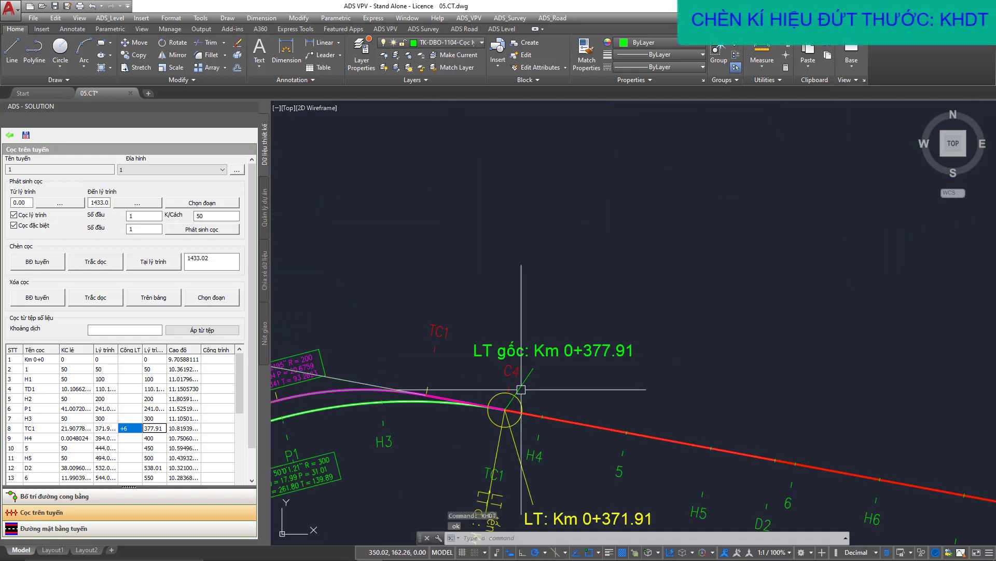
middle_click_drag(524, 358, 514, 206)
scroll(514, 207, "up", 2)
scroll(512, 423, "up", 2)
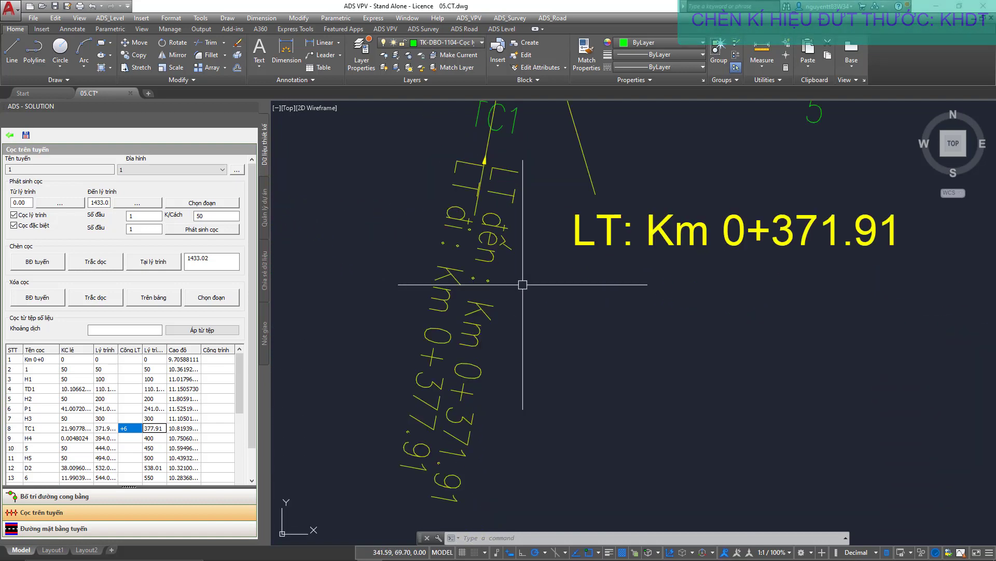
Zoom around the alignment and profile to check the chainage-break marks.
scroll(447, 285, "down", 5)
scroll(649, 293, "down", 2)
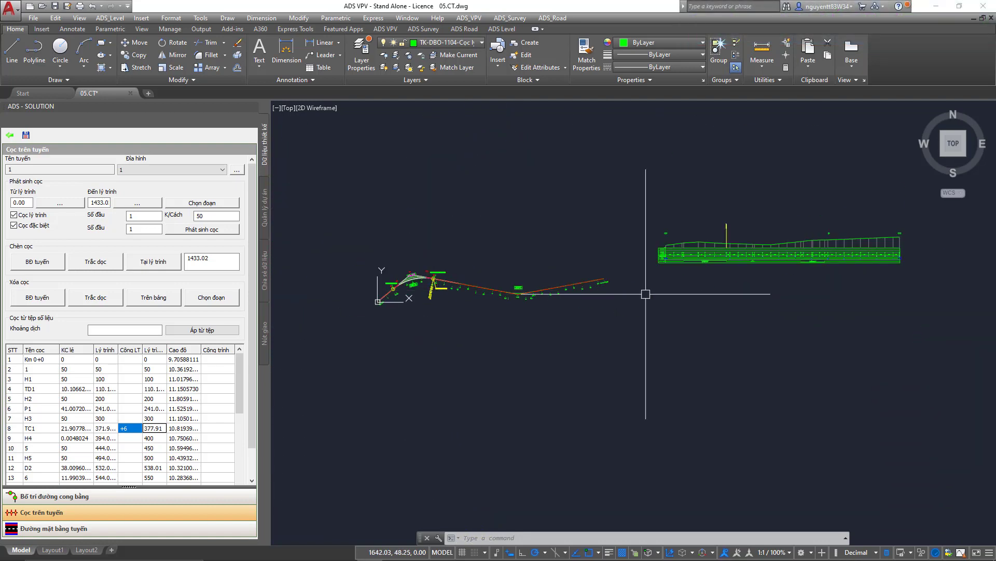
scroll(600, 277, "up", 3)
scroll(607, 237, "up", 1)
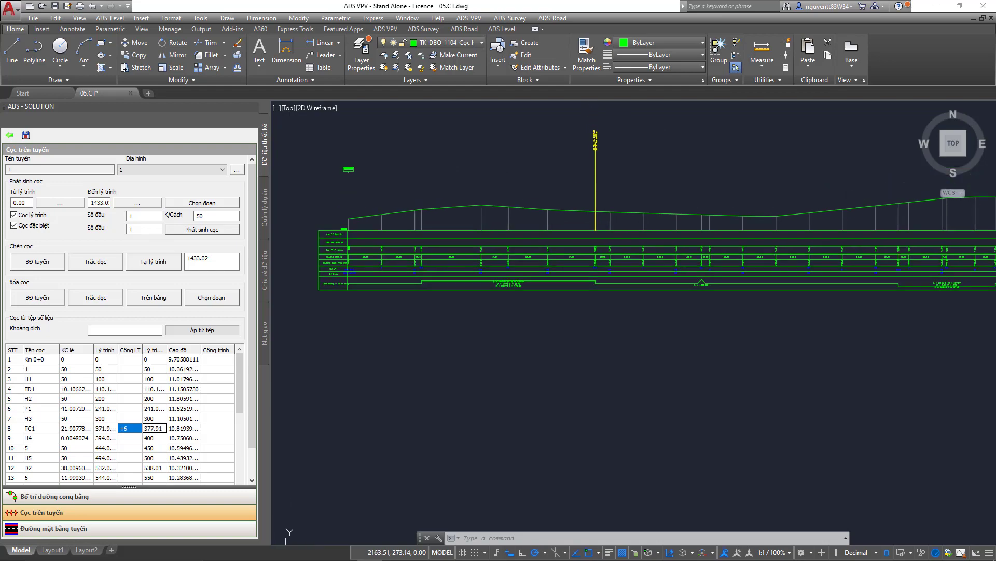
scroll(612, 139, "up", 3)
scroll(611, 143, "down", 4)
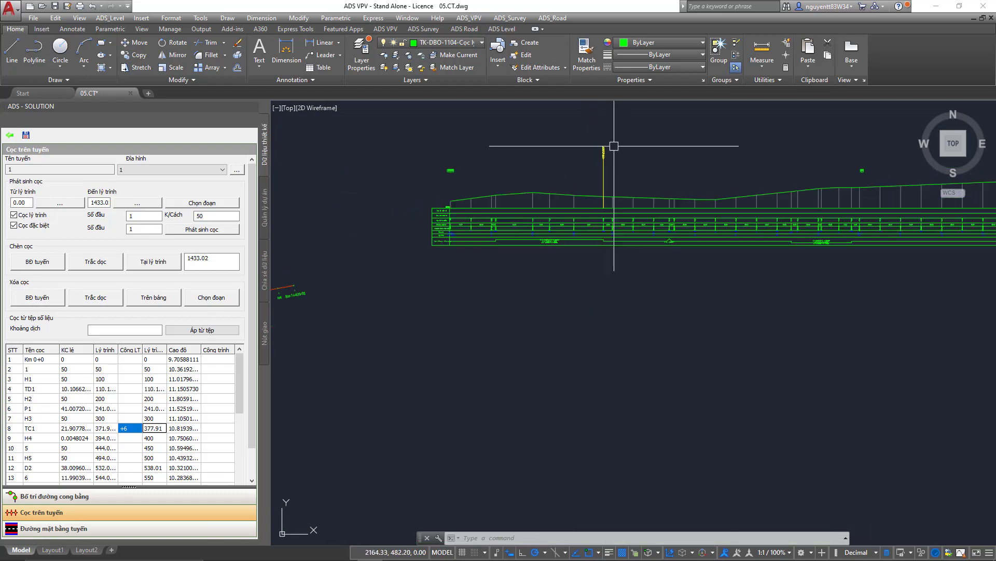
scroll(611, 148, "down", 3)
scroll(583, 222, "down", 1)
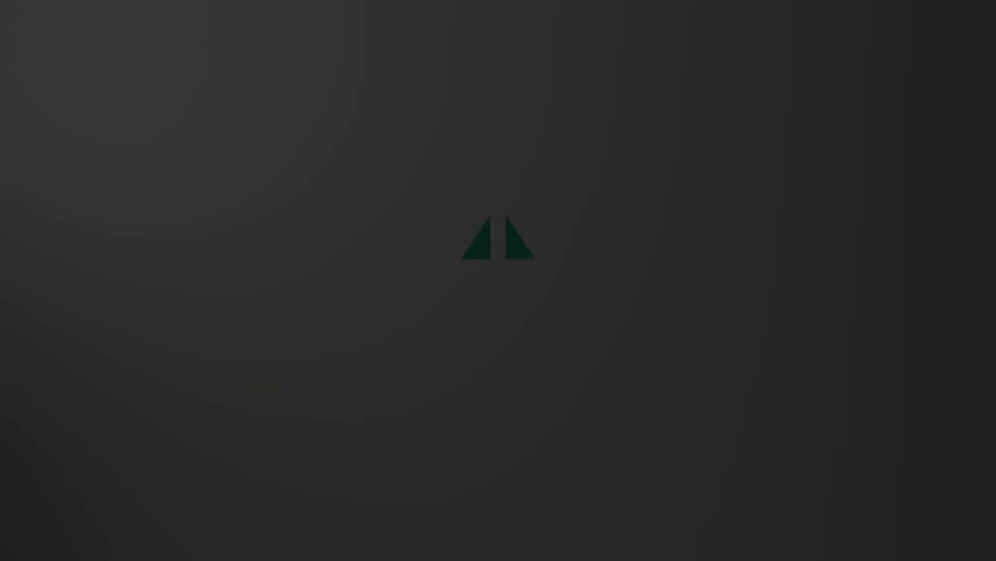